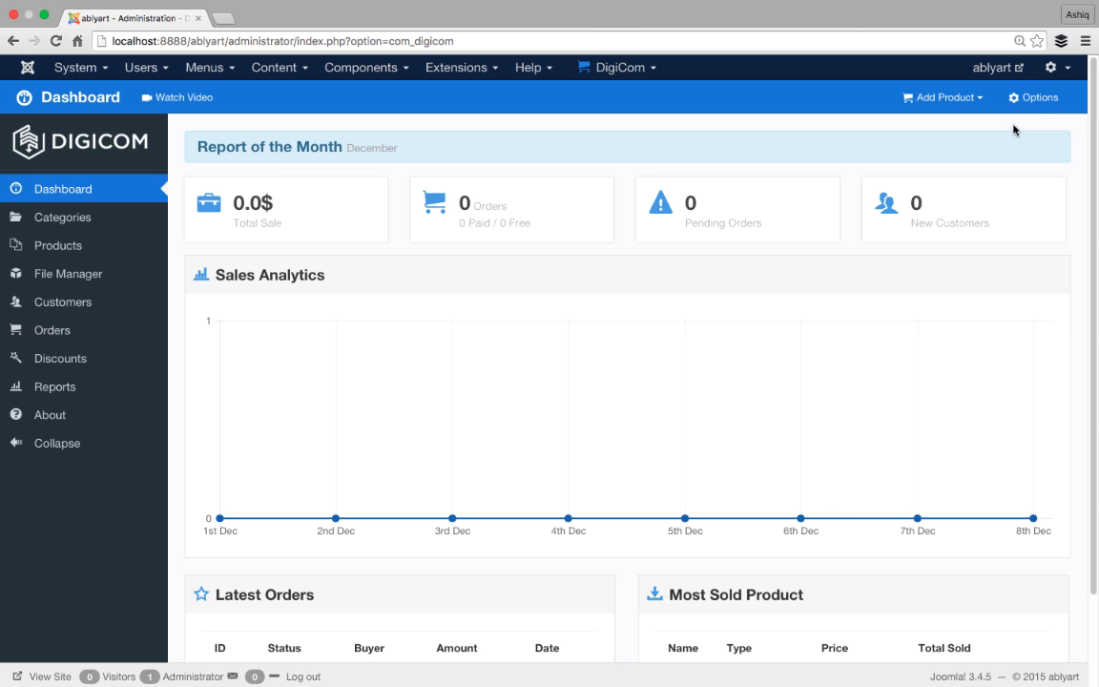
# - Open DigiCom Options > Configurations and show the Currency settings (USD, $, 00.0 decimals)
pyautogui.click(1049, 108)
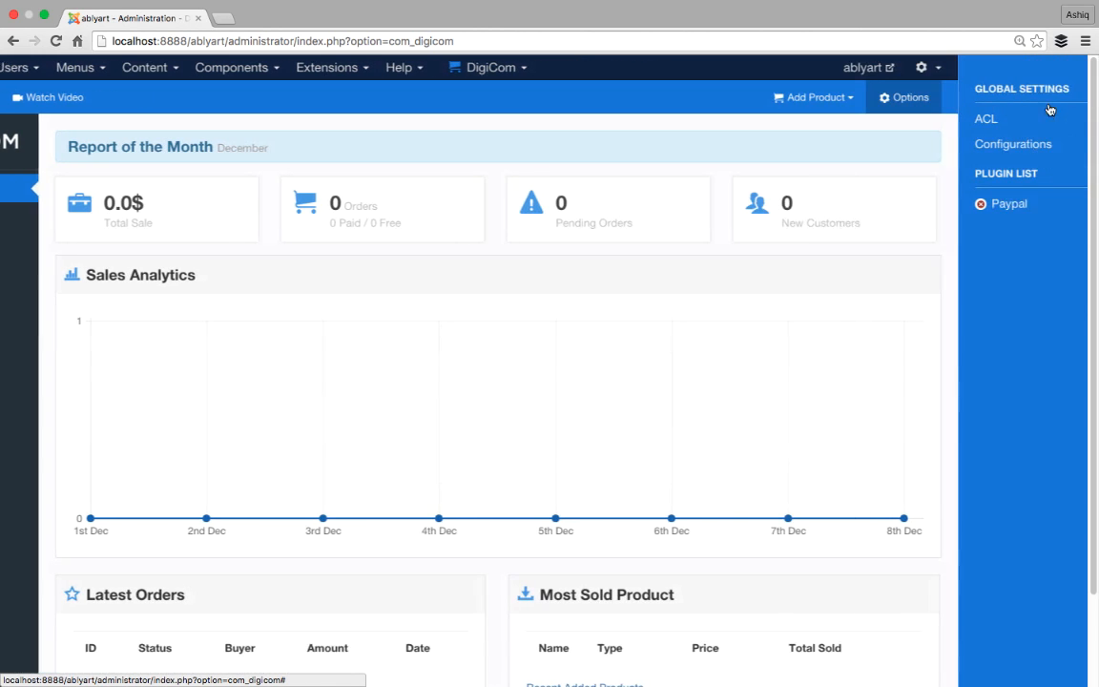
pyautogui.click(1003, 146)
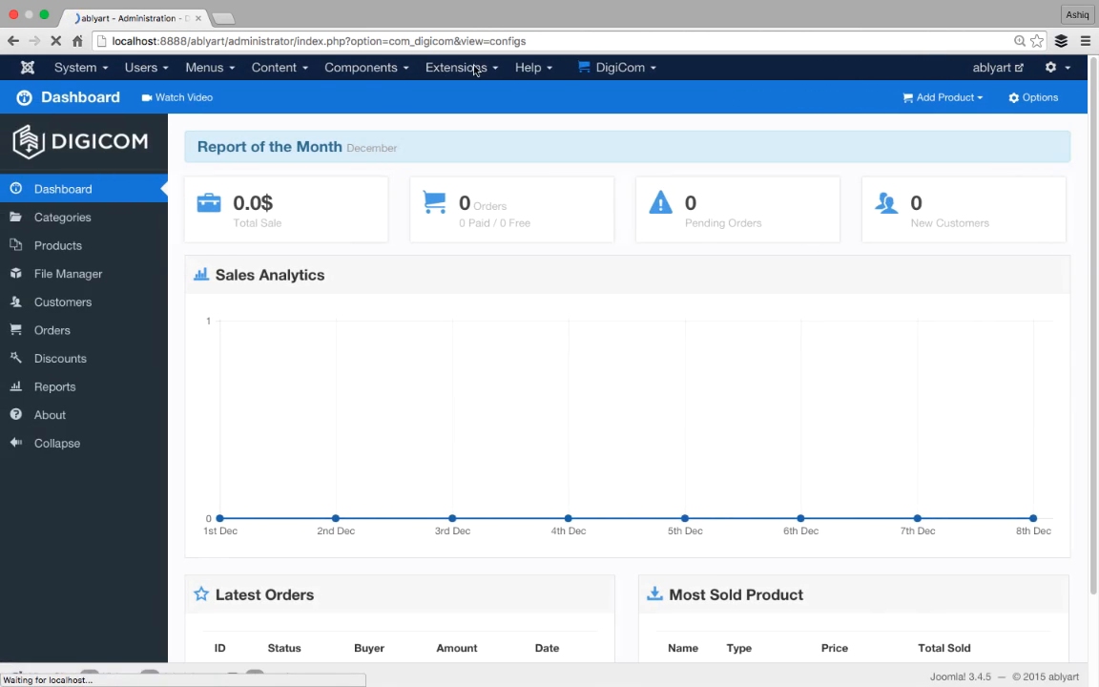
pyautogui.scroll(-10, 250, 270)
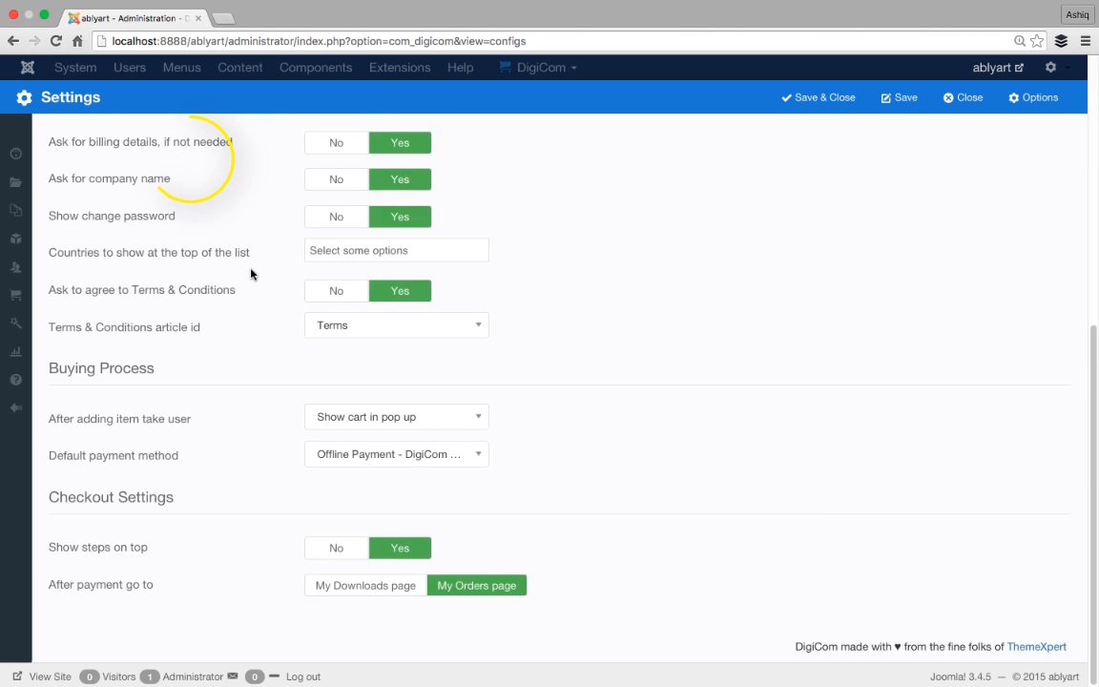
pyautogui.scroll(10, 250, 272)
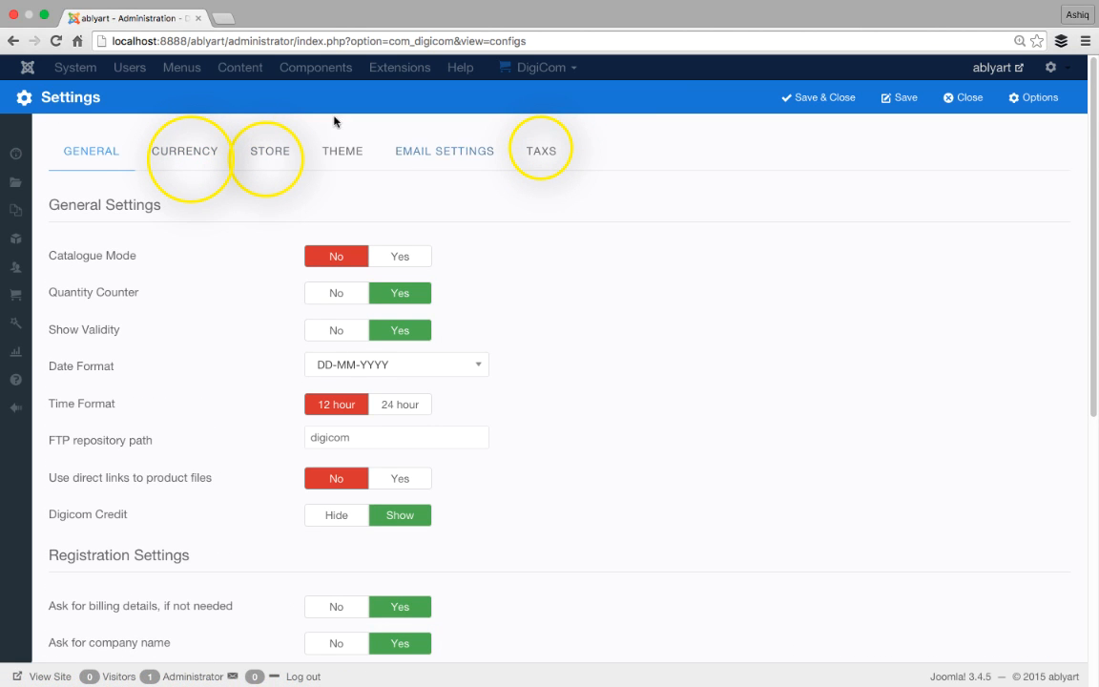
pyautogui.click(186, 153)
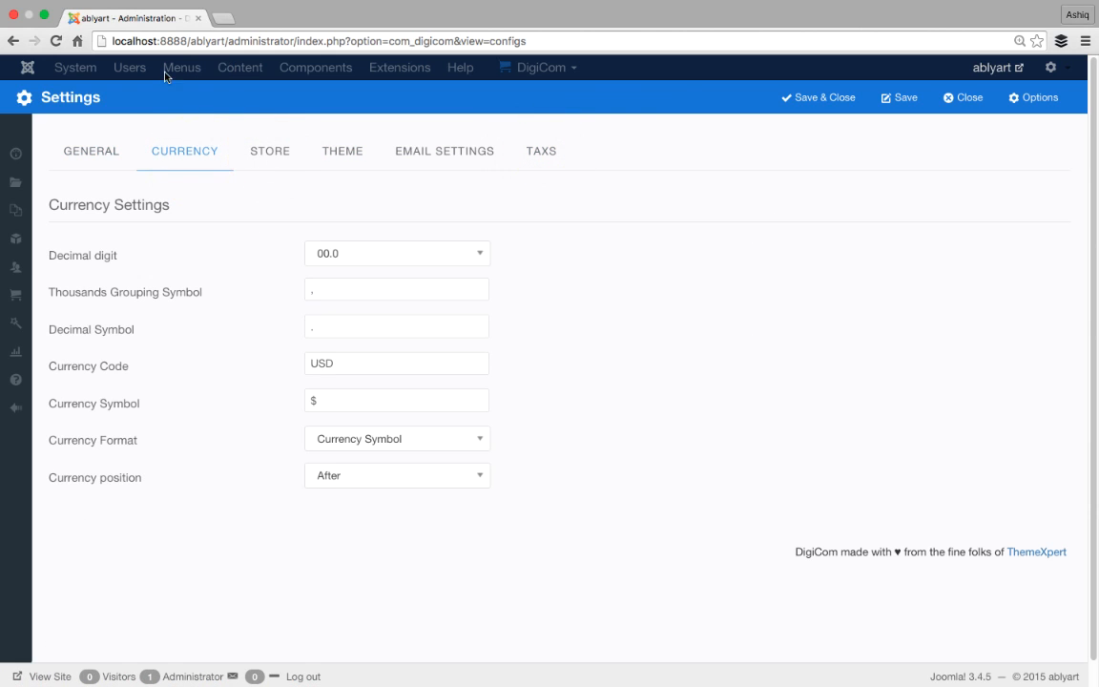
# - Keep decimal digits at 00.0 and enter '.' as the thousands grouping symbol
pyautogui.click(487, 256)
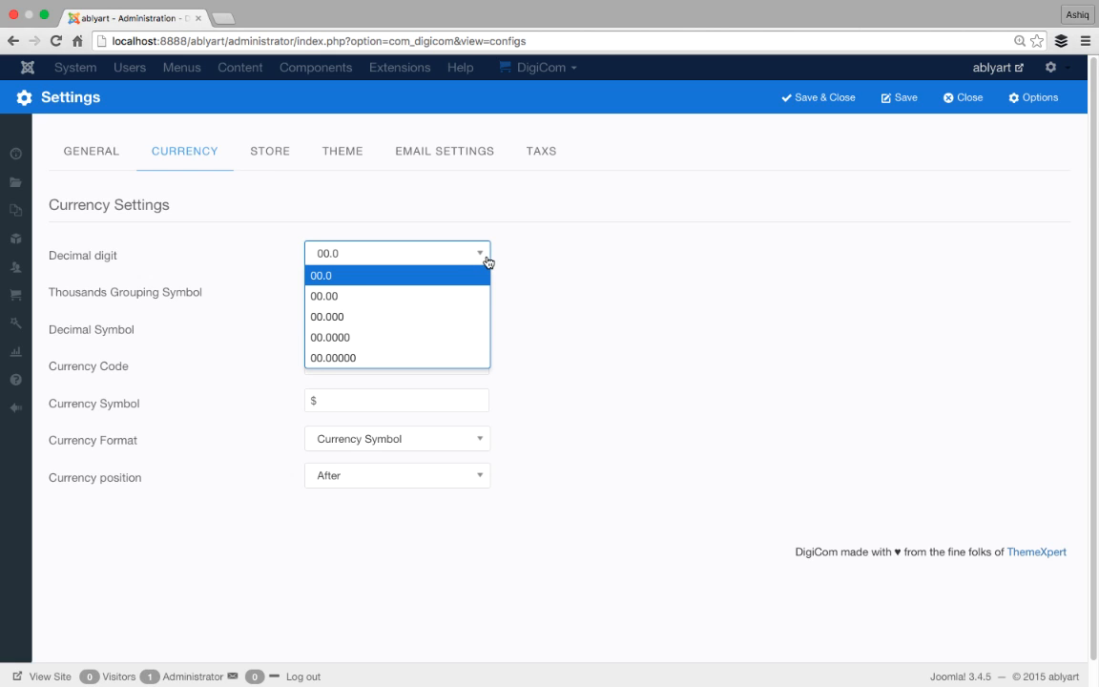
pyautogui.click(544, 253)
pyautogui.click(429, 290)
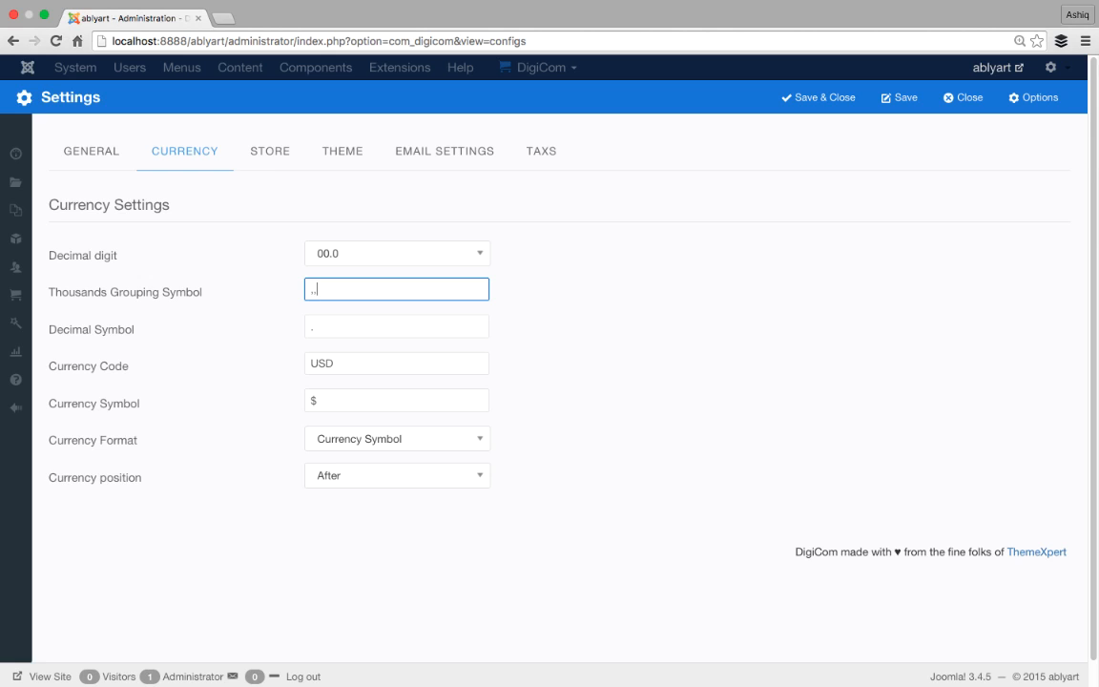
pyautogui.write('.')
pyautogui.click(331, 324)
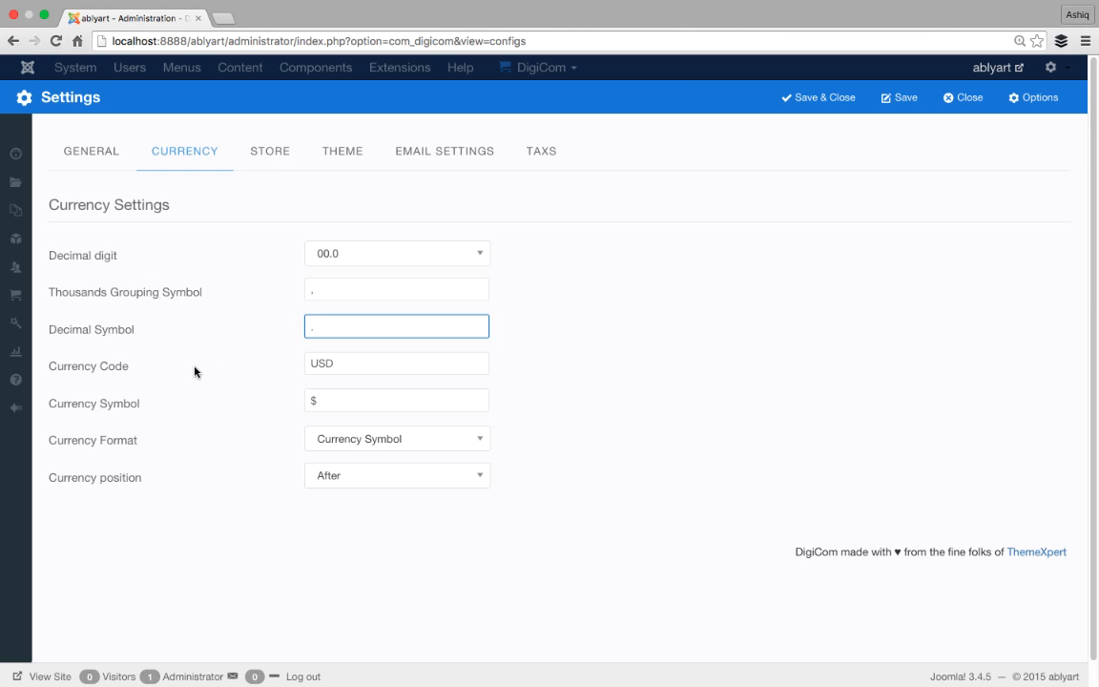
# - Change the currency code from USD to BDT and delete the $ currency symbol
pyautogui.click(376, 363)
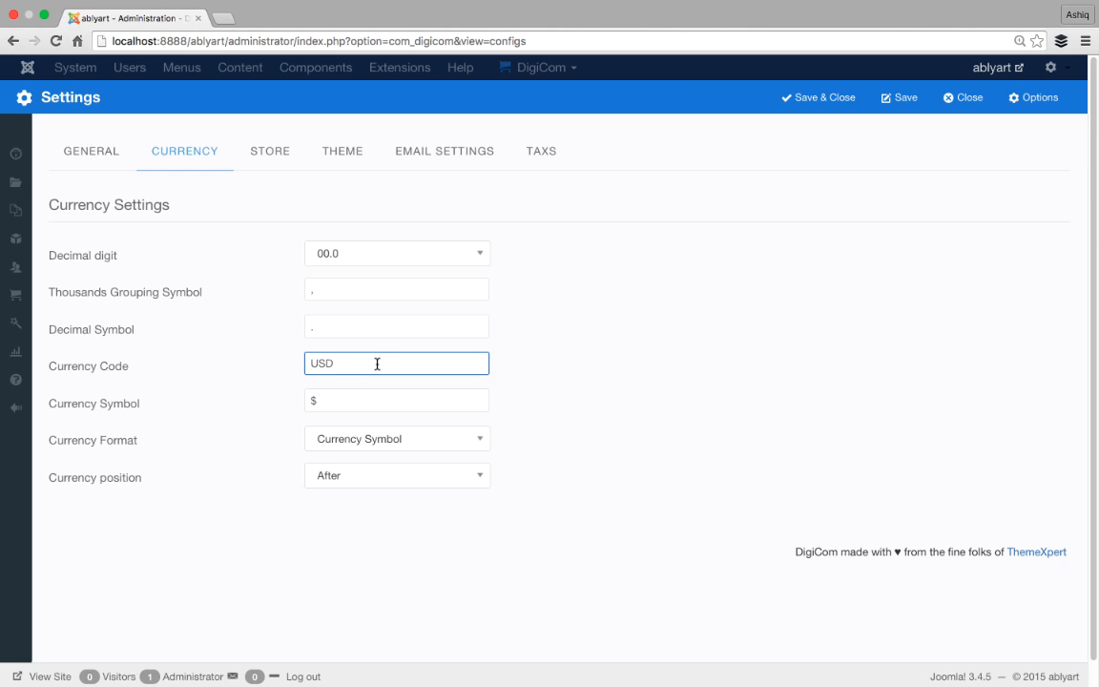
pyautogui.press('BackSpace')
pyautogui.press('BackSpace')
pyautogui.press('BackSpace')
pyautogui.write('BDT')
pyautogui.click(333, 407)
pyautogui.press('BackSpace')
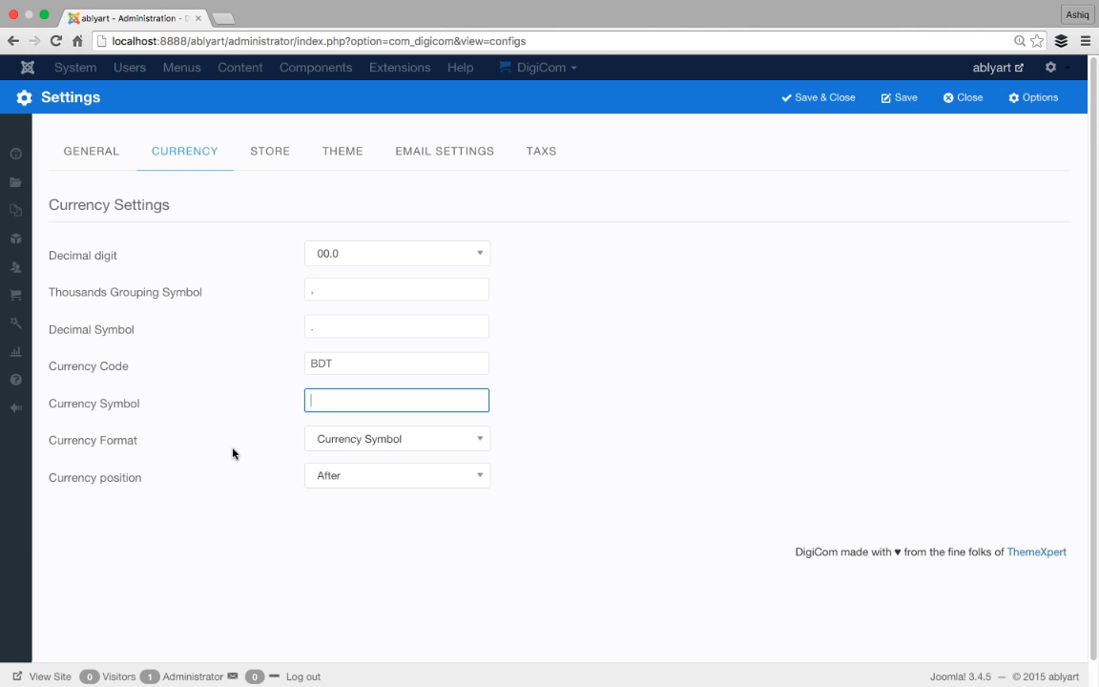
# - Set the currency format to Currency Code, with code BDT and an empty symbol
pyautogui.click(467, 451)
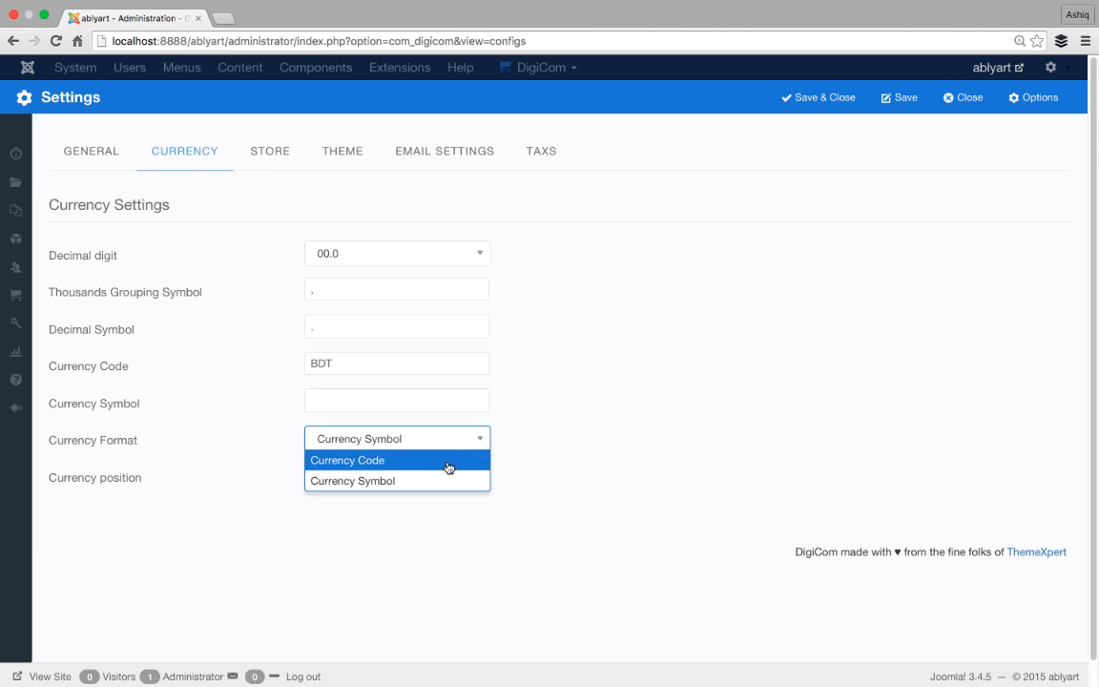
pyautogui.click(394, 462)
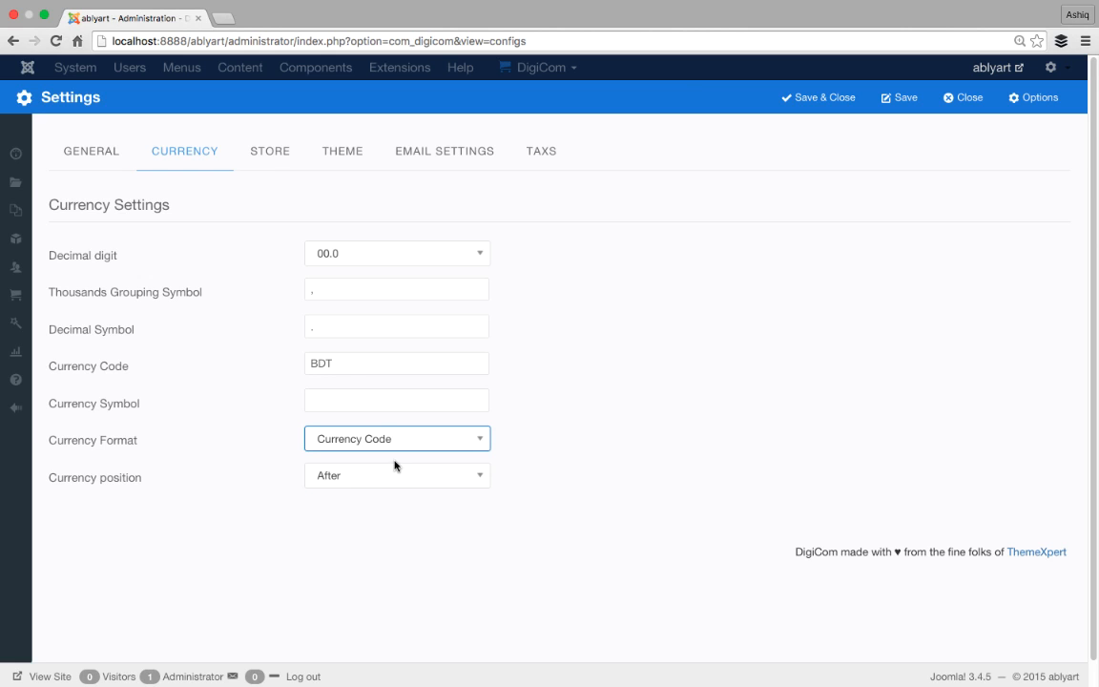
pyautogui.moveTo(346, 368); pyautogui.dragTo(292, 364)
pyautogui.click(360, 361)
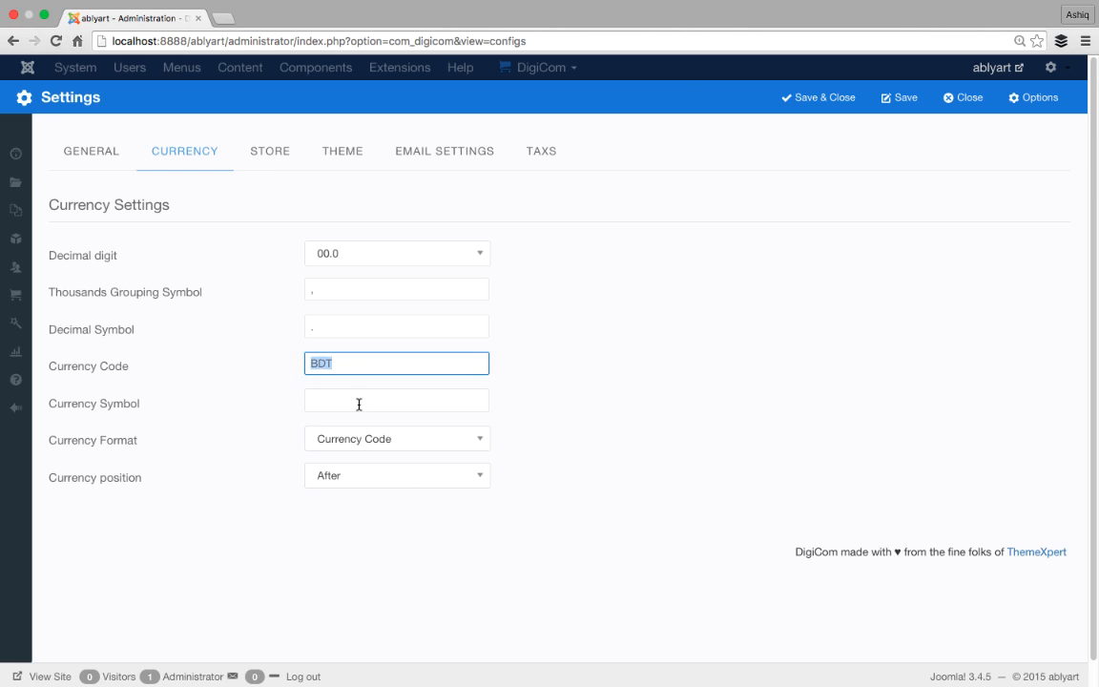
pyautogui.click(346, 402)
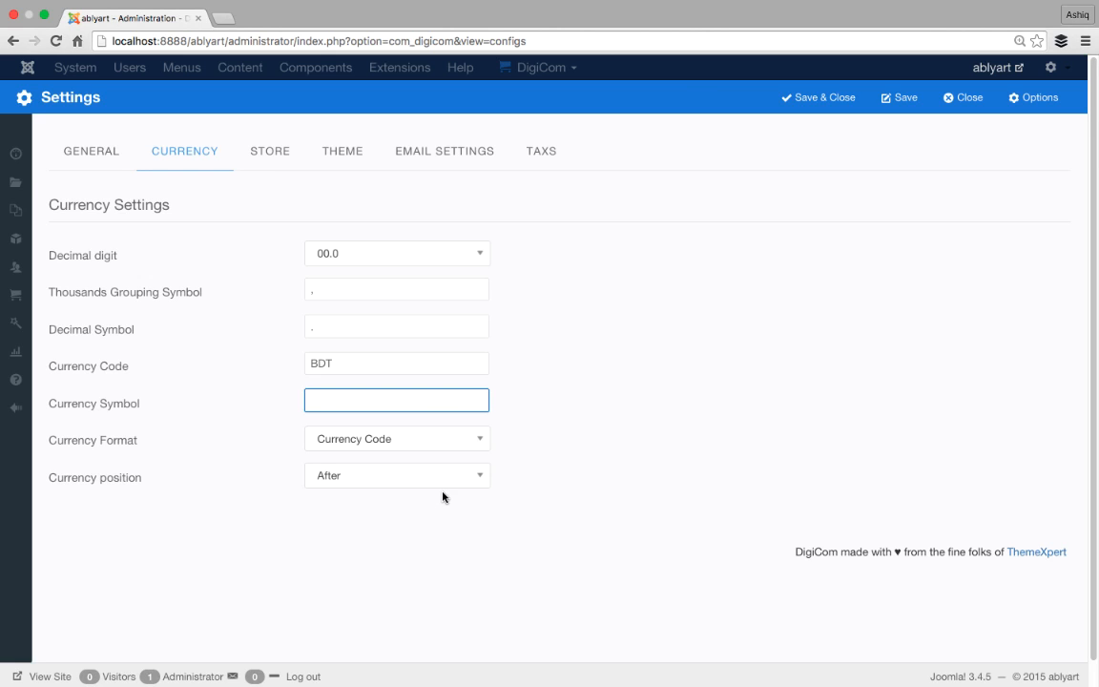
pyautogui.click(481, 476)
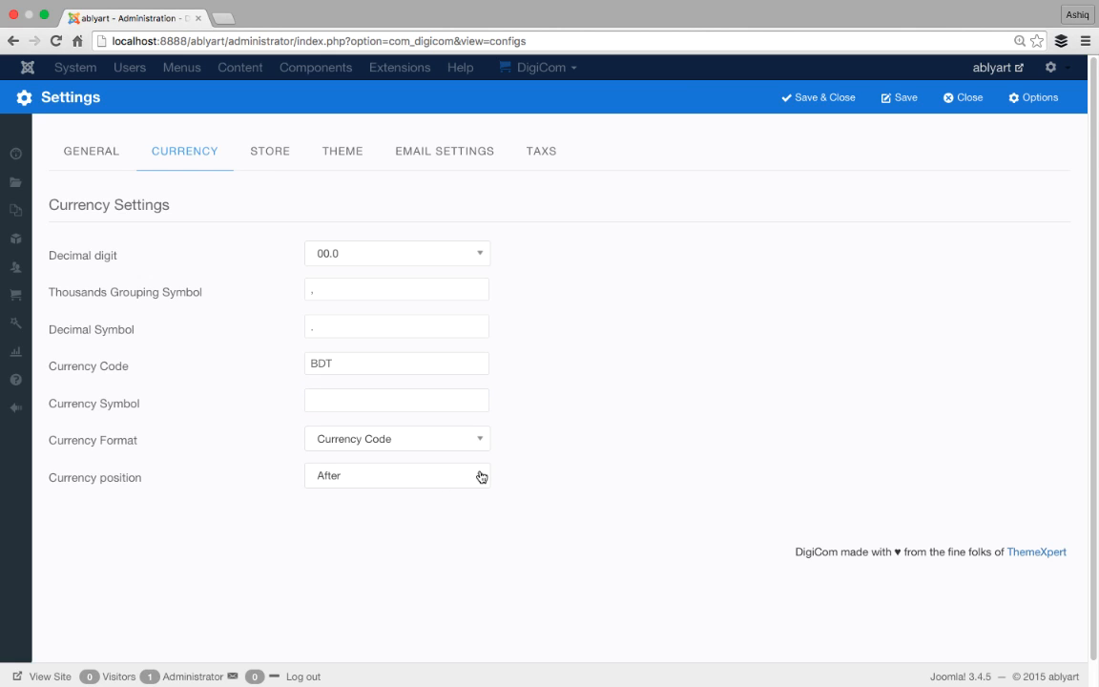
# - Keep the currency position set to After
pyautogui.click(381, 360)
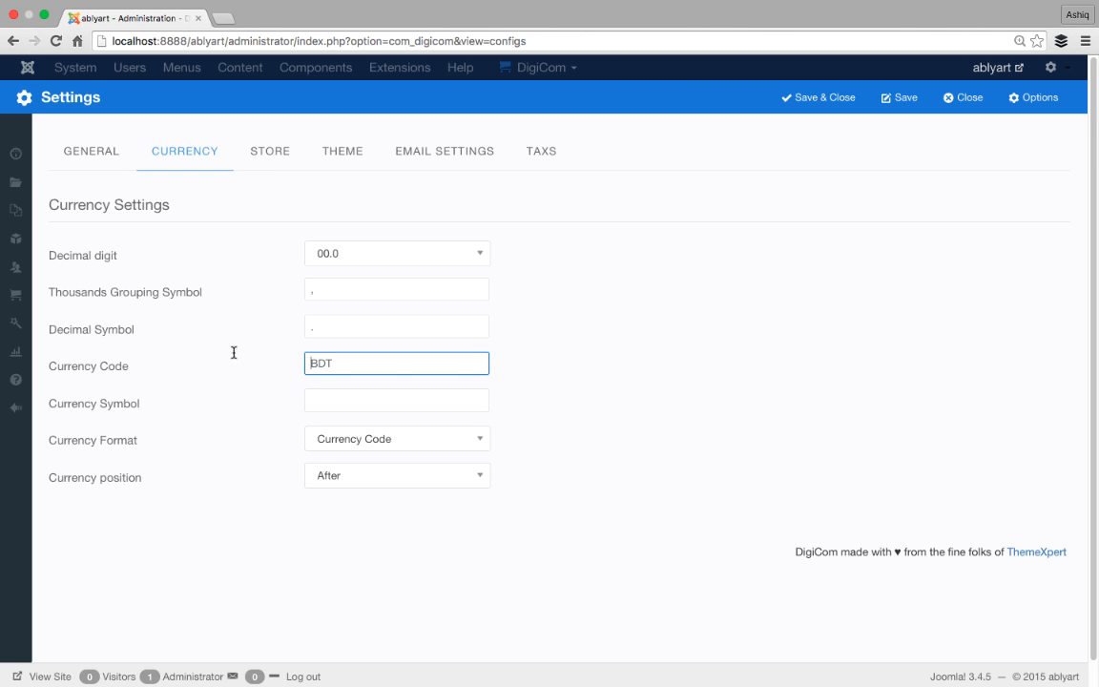
pyautogui.click(368, 399)
pyautogui.click(478, 476)
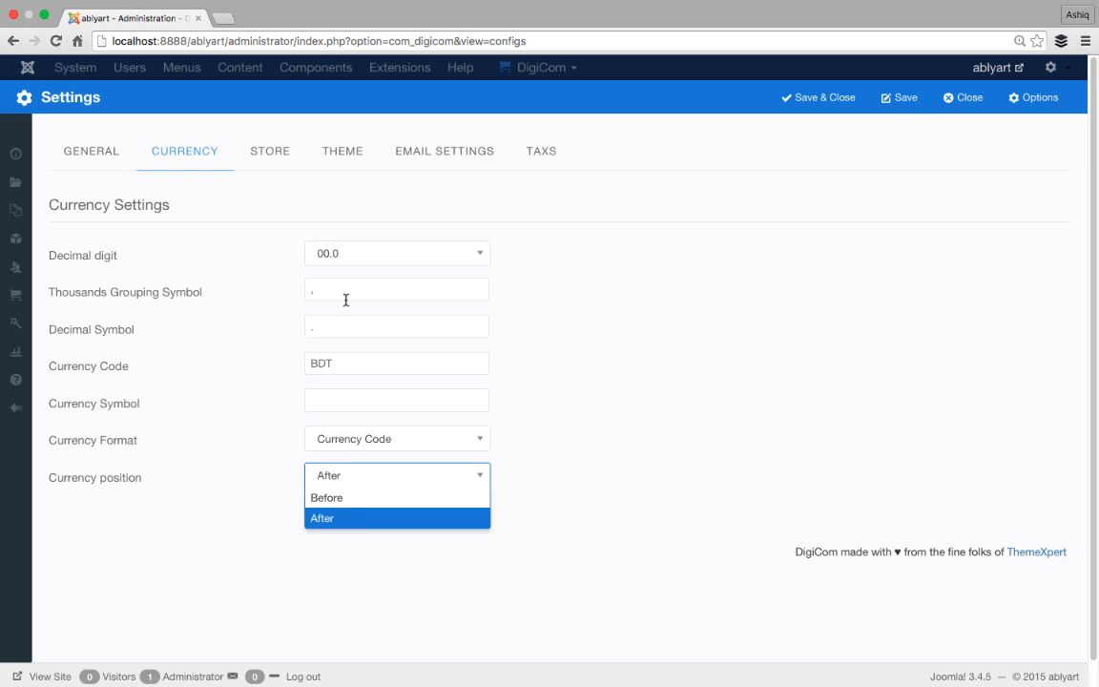
pyautogui.click(527, 238)
pyautogui.click(481, 474)
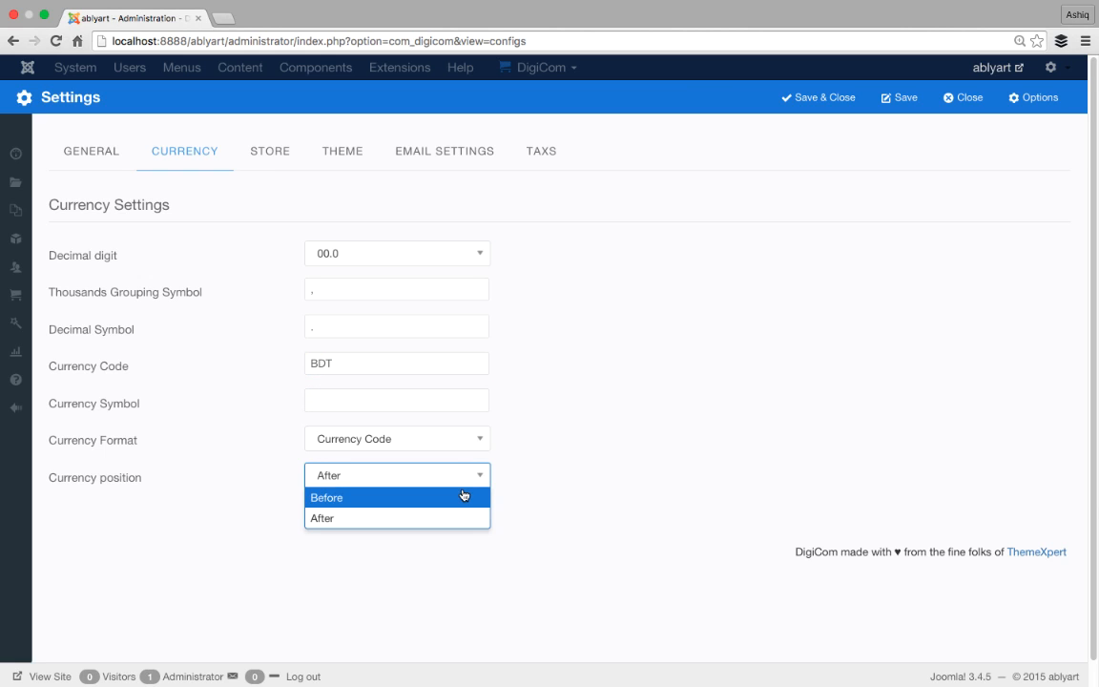
pyautogui.click(606, 439)
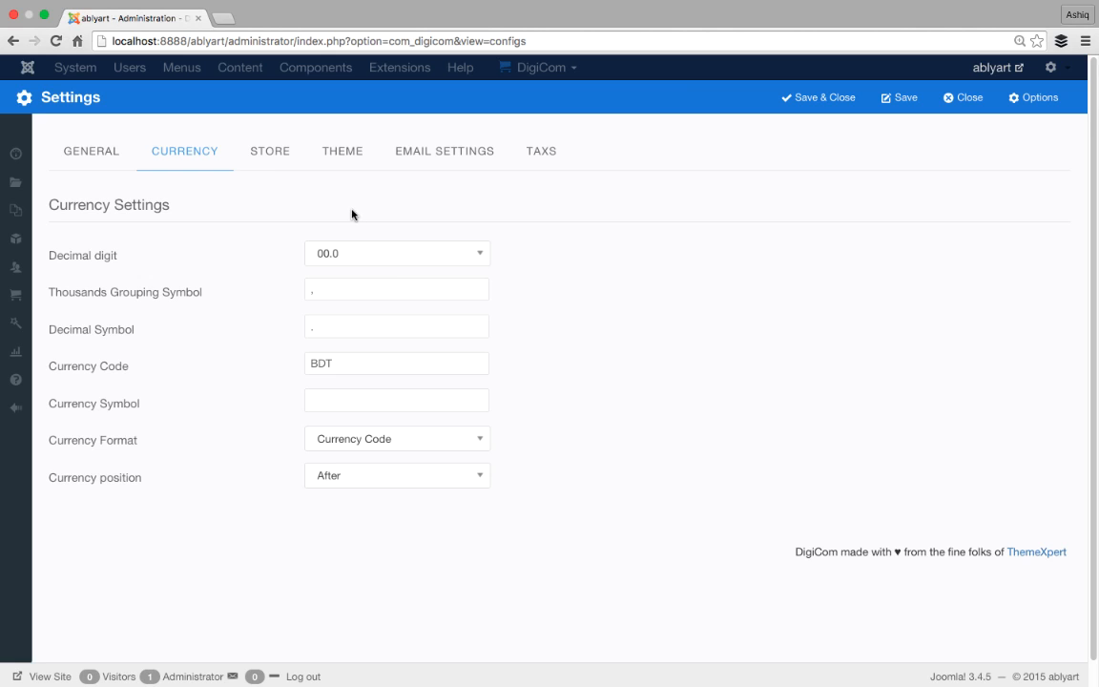
# - Show the Store settings with store name DigiCom Store and base country United States
pyautogui.click(275, 161)
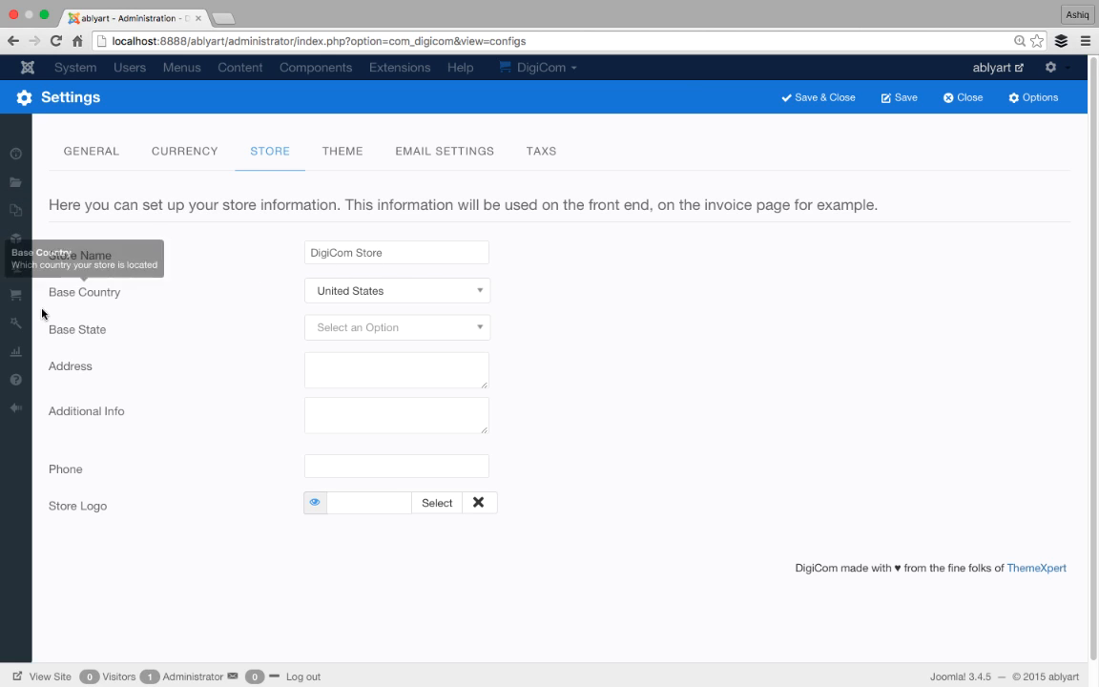
pyautogui.moveTo(54, 341)
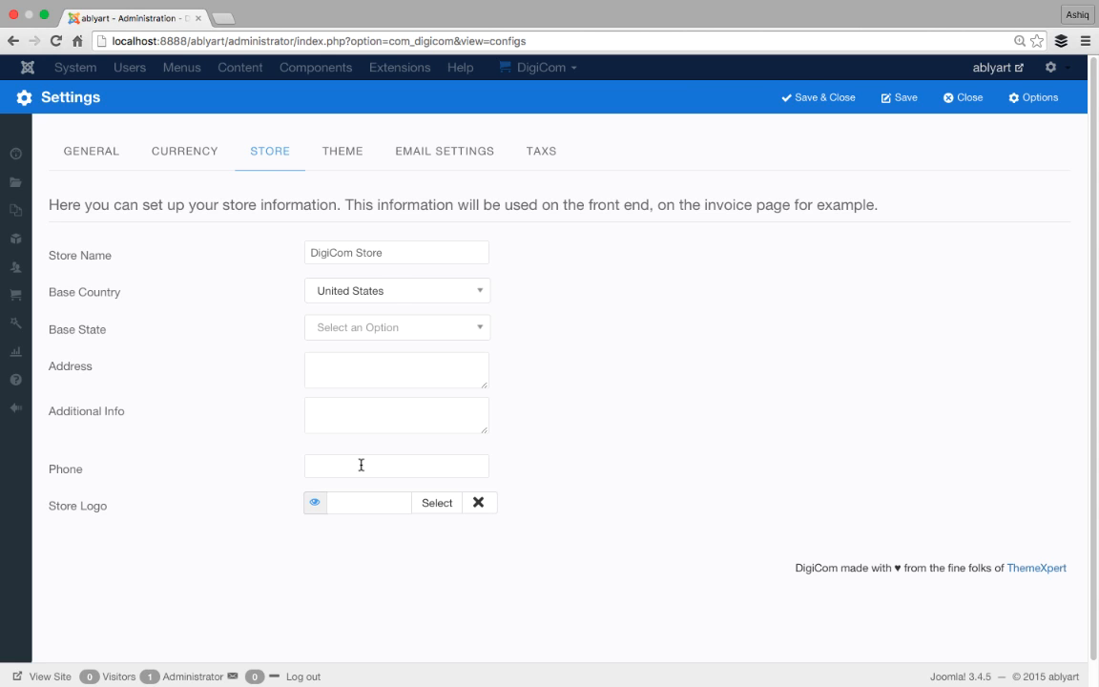
# - Turn on taxes in the Taxes settings and bring up the tax rates editor
pyautogui.click(547, 155)
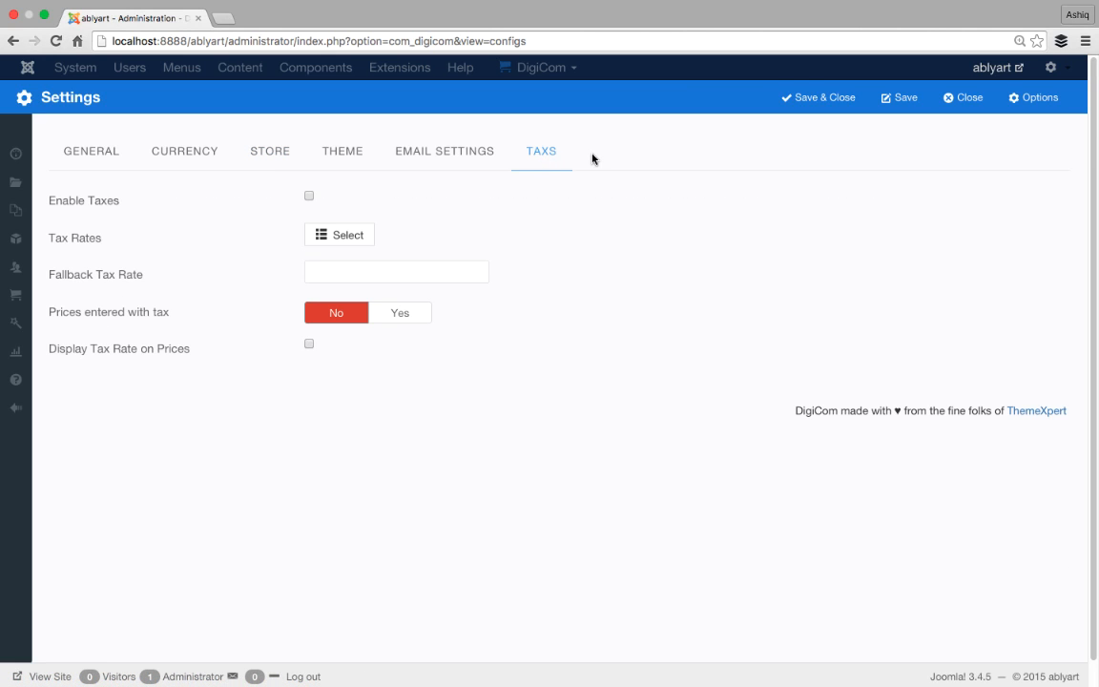
pyautogui.click(309, 199)
pyautogui.click(357, 238)
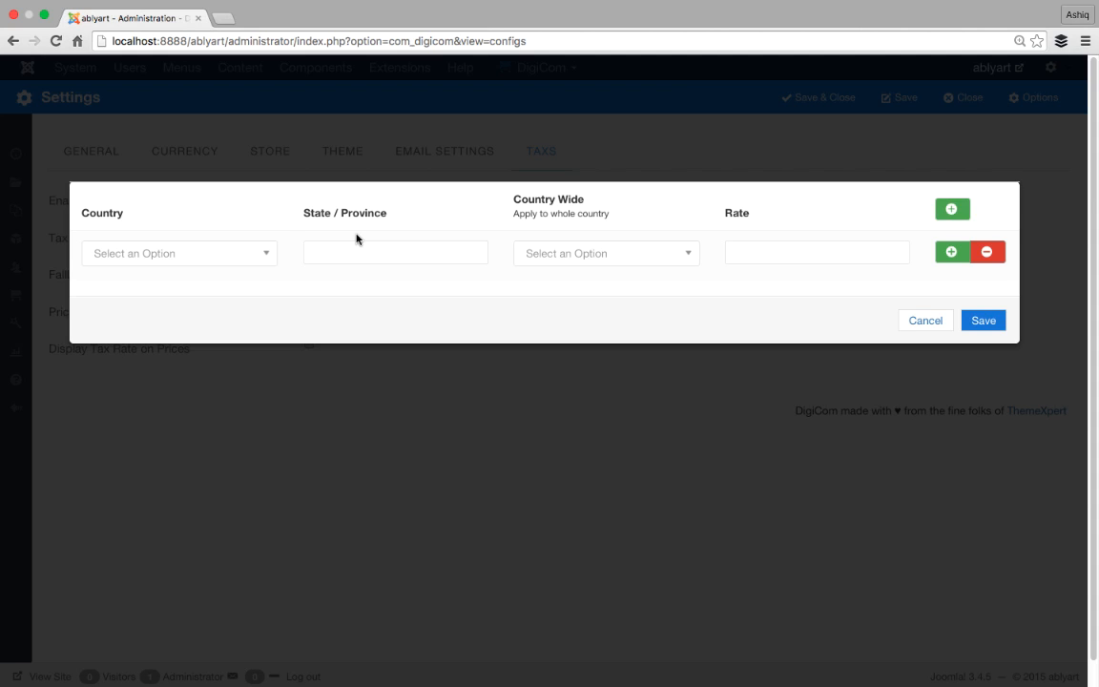
# - Fill the first tax rate row: United States, Alaska, not country-wide, rate 100
pyautogui.click(273, 263)
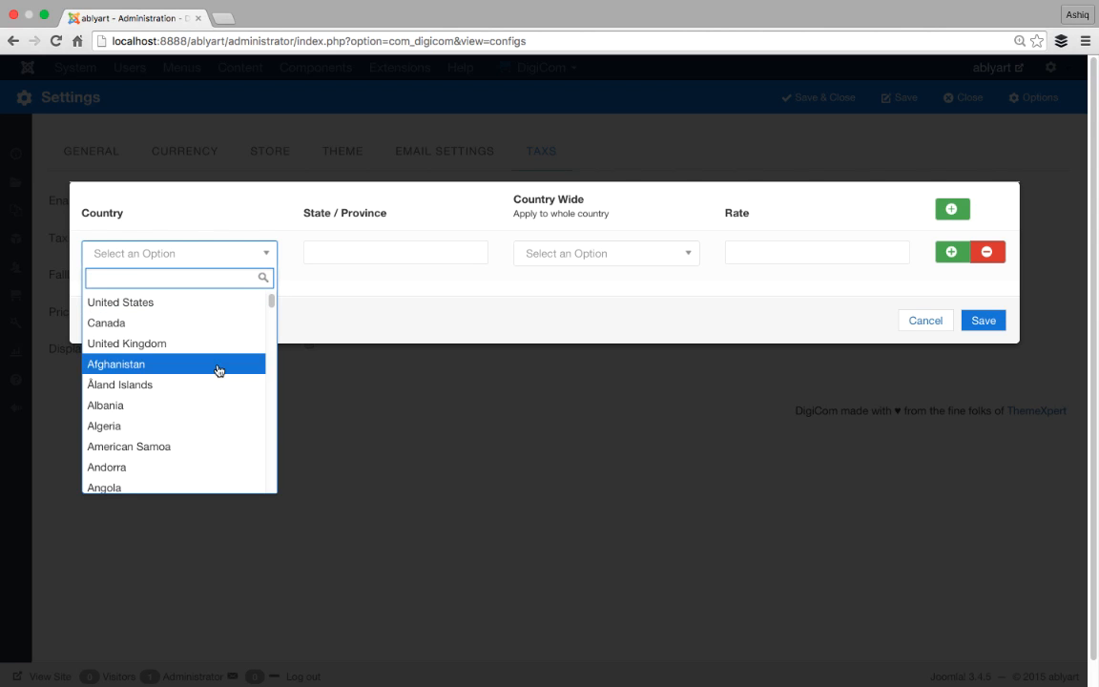
pyautogui.scroll(-20, 219, 370)
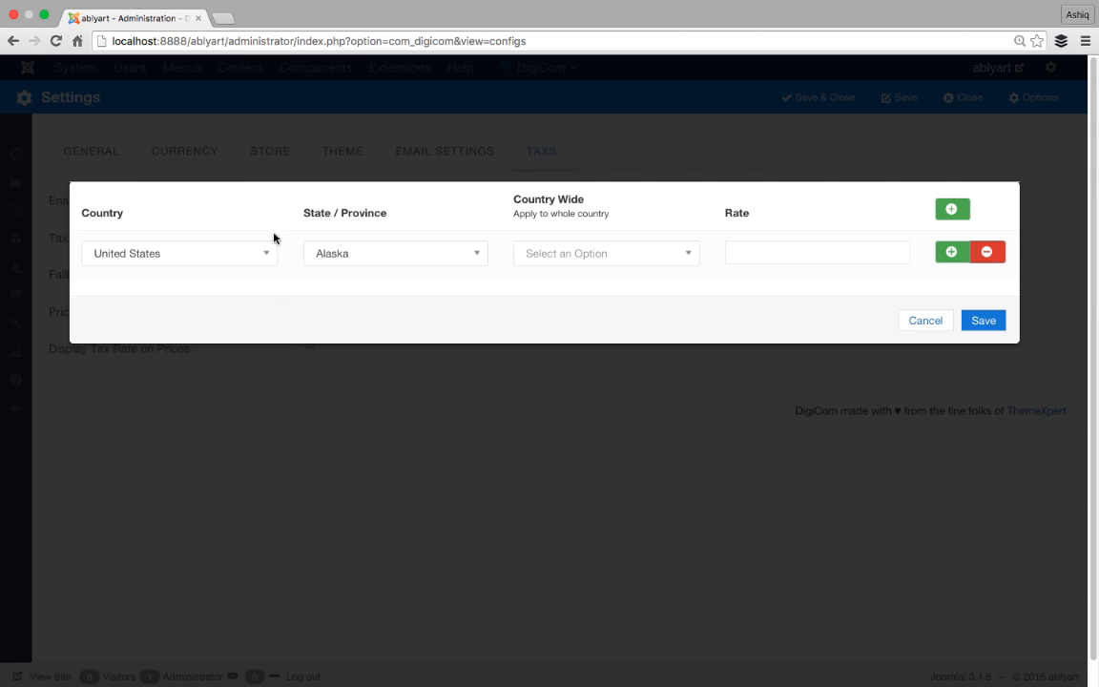
pyautogui.click(271, 244)
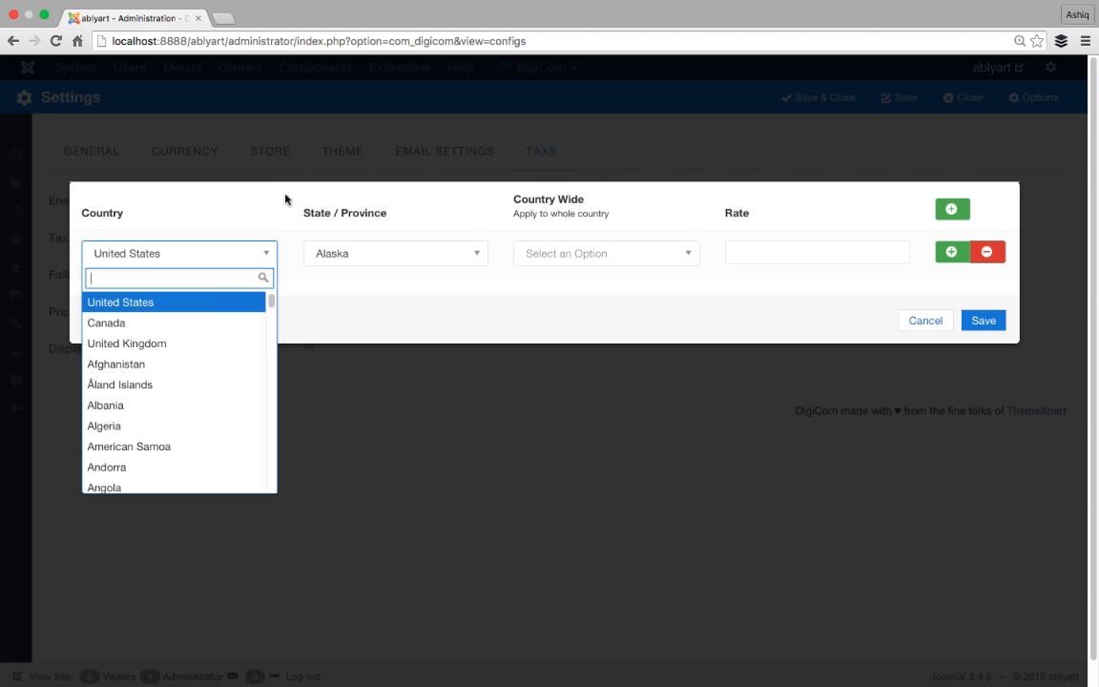
pyautogui.click(175, 306)
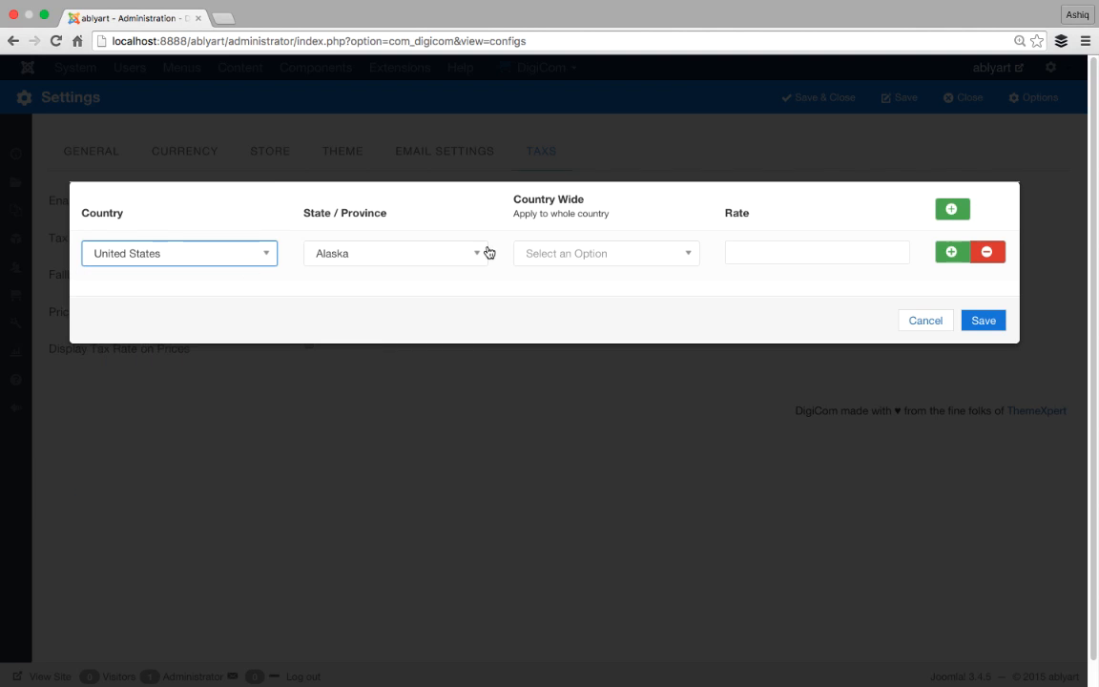
pyautogui.click(476, 254)
pyautogui.click(420, 324)
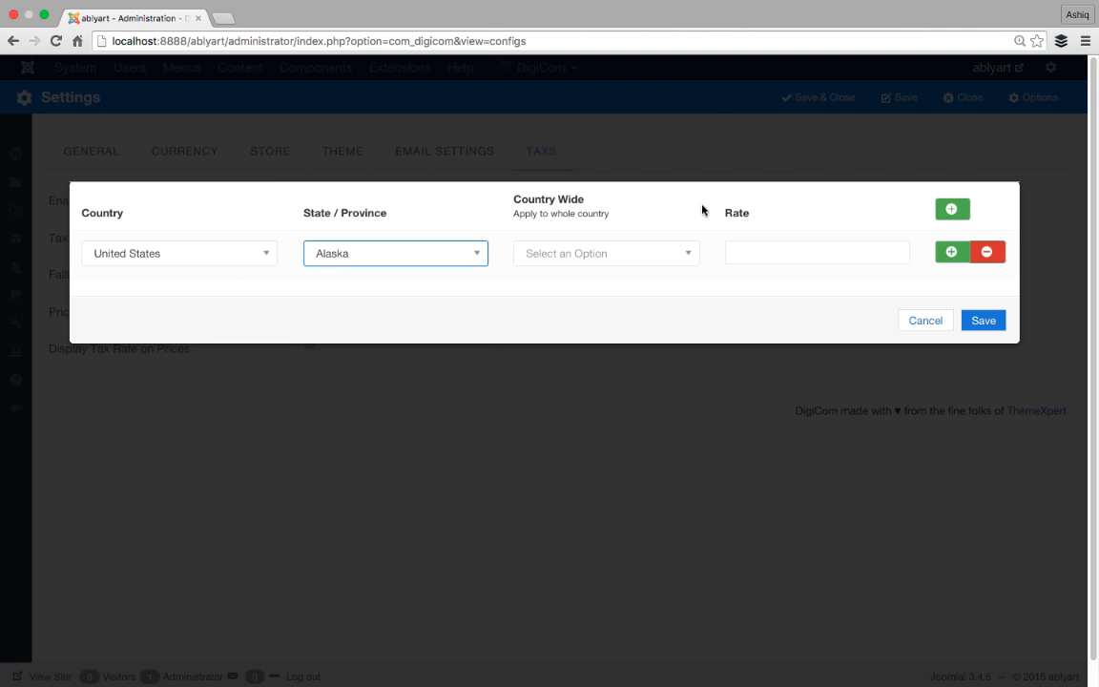
pyautogui.click(692, 254)
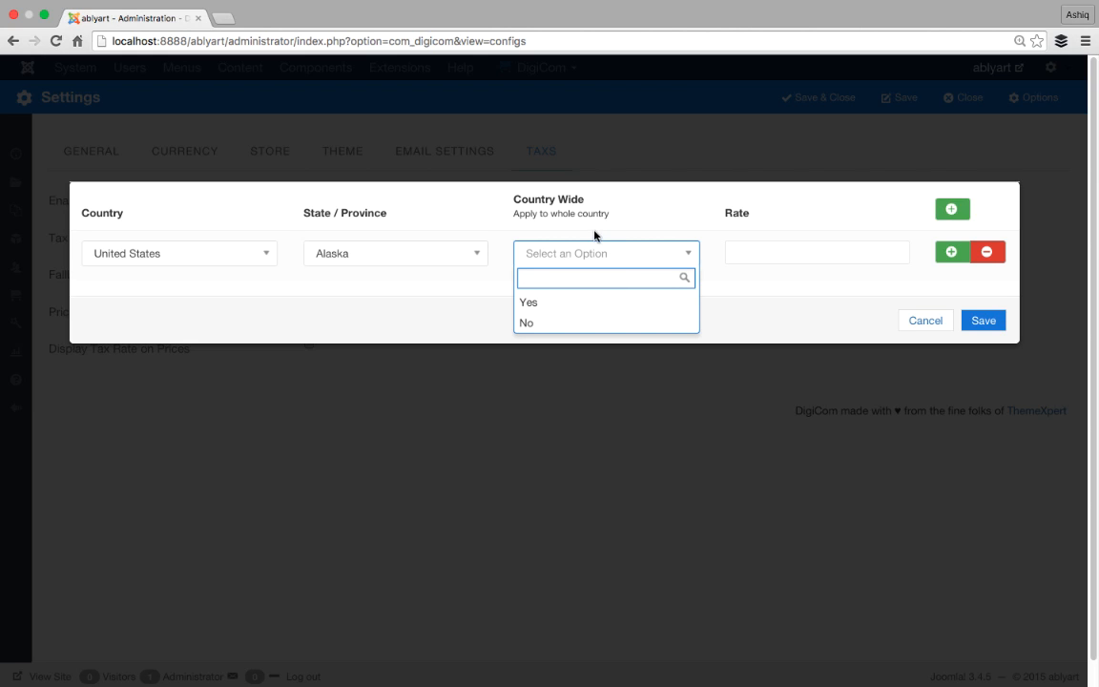
pyautogui.click(579, 325)
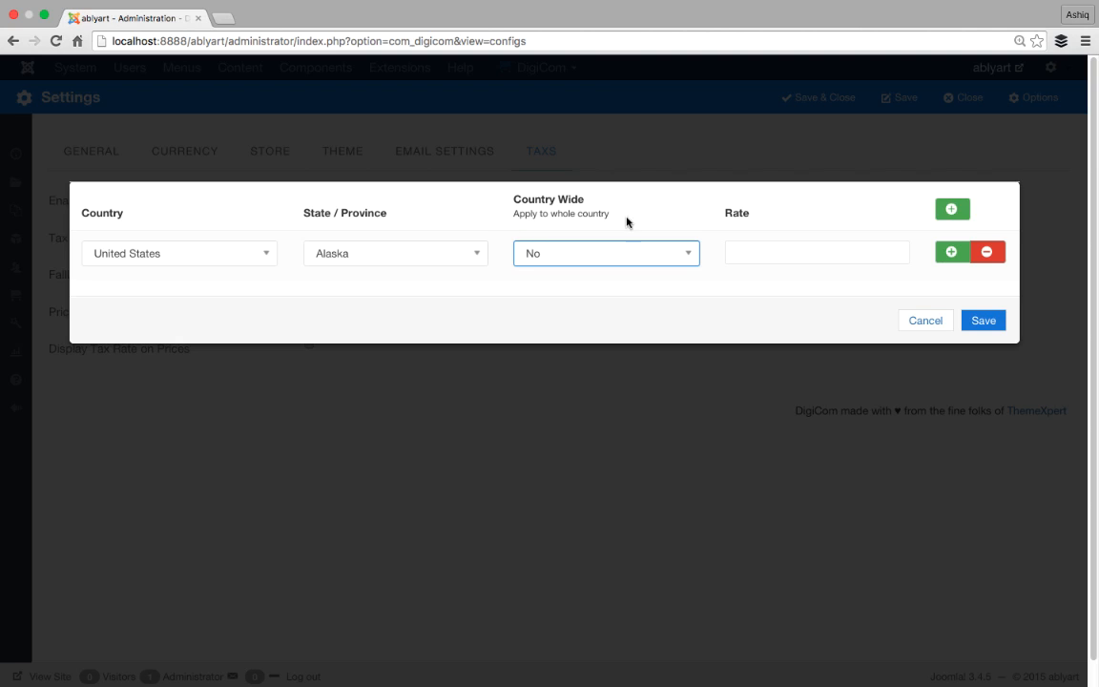
pyautogui.click(774, 244)
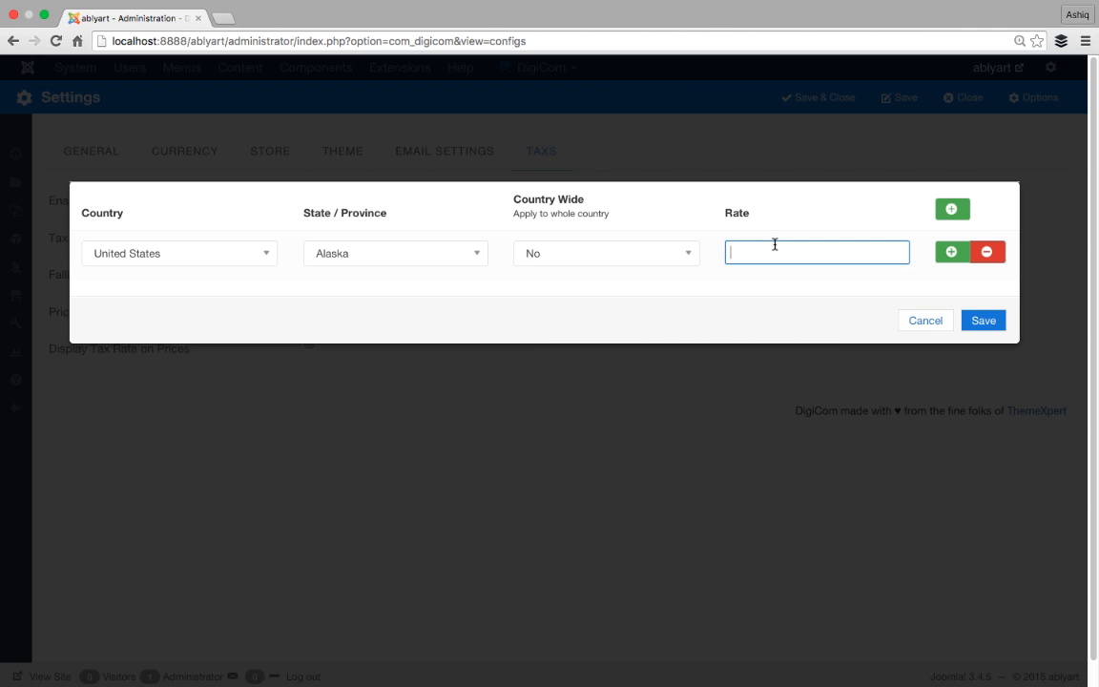
pyautogui.write('100')
# - Add a second tax rate row: United States, Oklahoma, not country-wide, rate 50
pyautogui.click(942, 251)
pyautogui.click(258, 304)
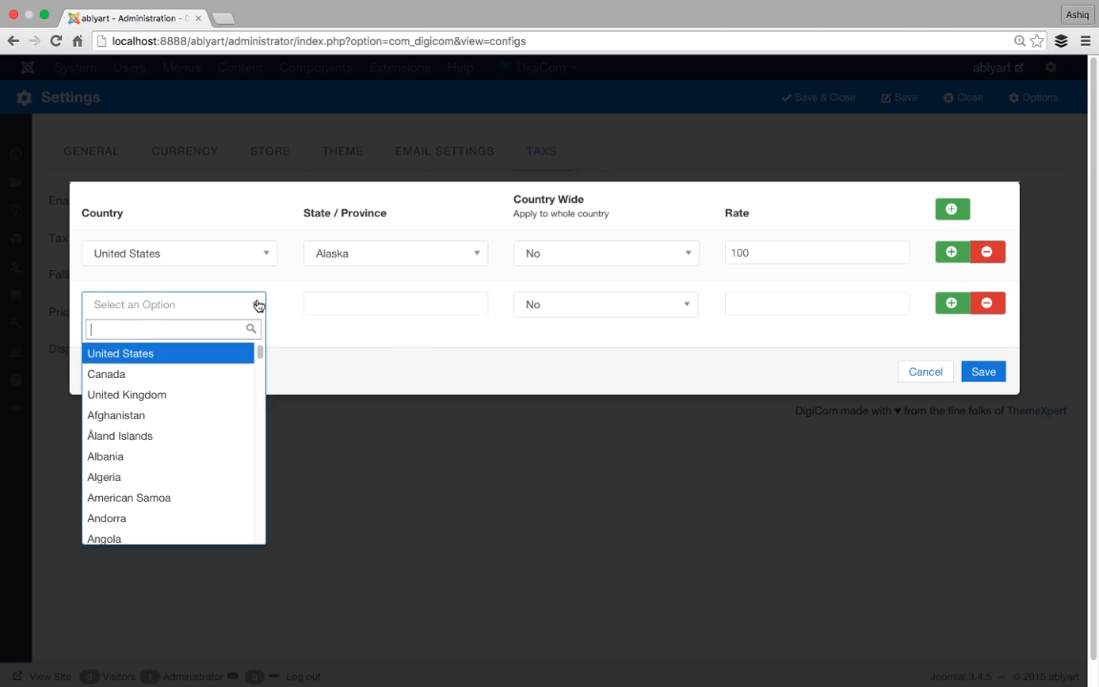
pyautogui.click(215, 352)
pyautogui.click(454, 309)
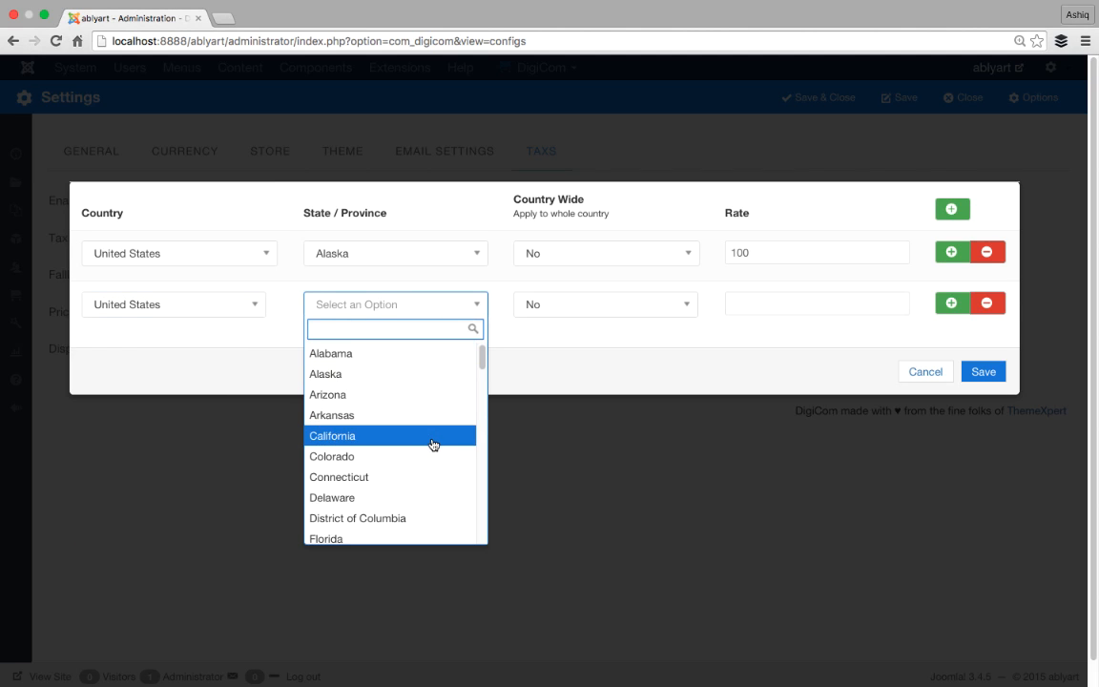
pyautogui.scroll(-5, 427, 462)
pyautogui.scroll(-12, 426, 461)
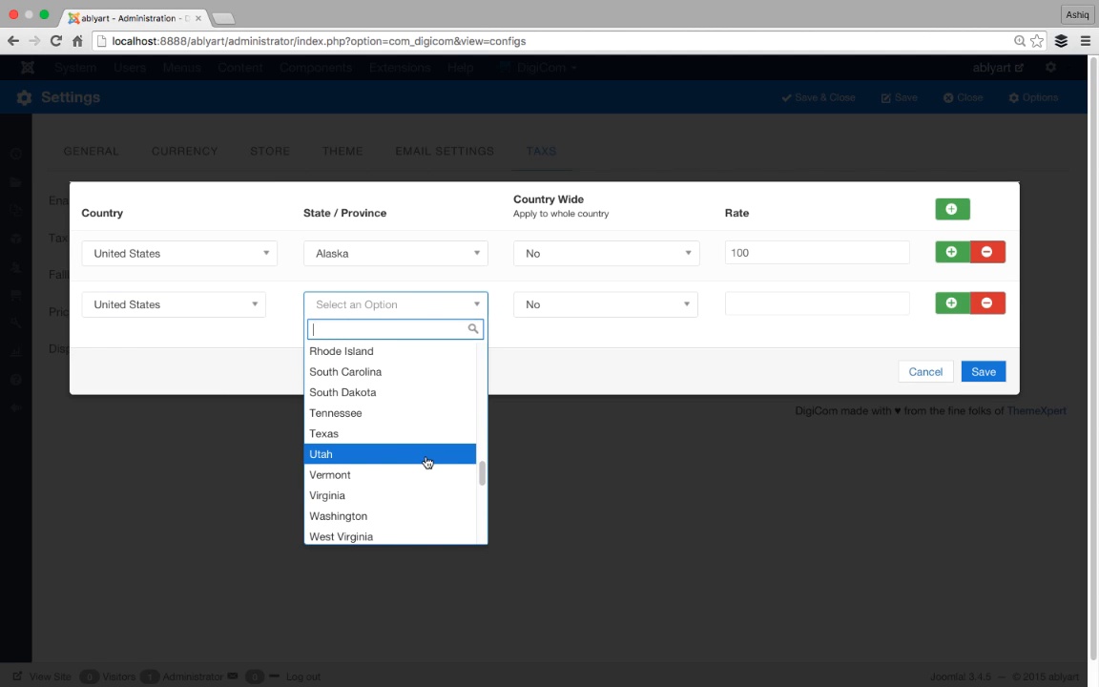
pyautogui.scroll(-7, 405, 439)
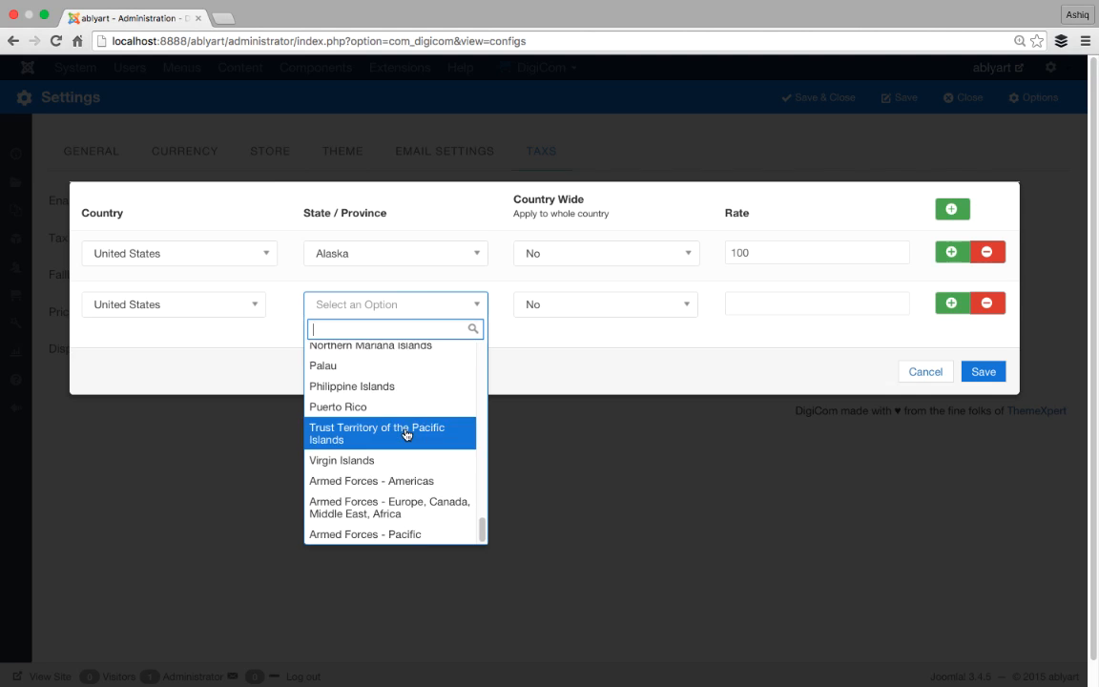
pyautogui.scroll(14, 405, 434)
pyautogui.scroll(2, 405, 435)
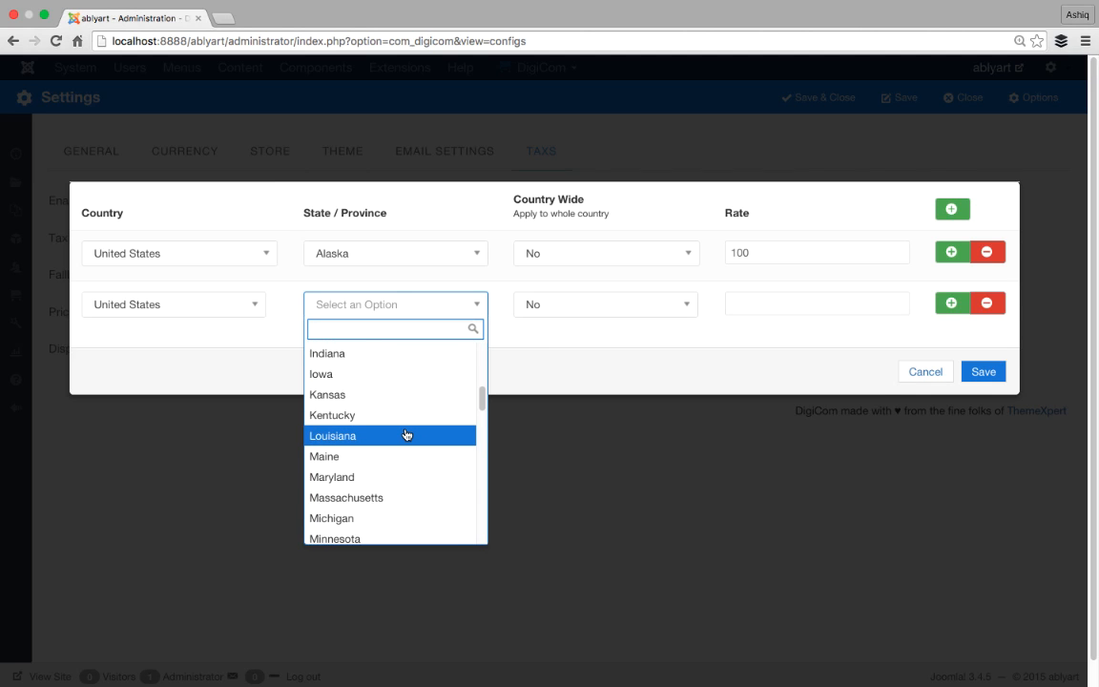
pyautogui.scroll(2, 405, 435)
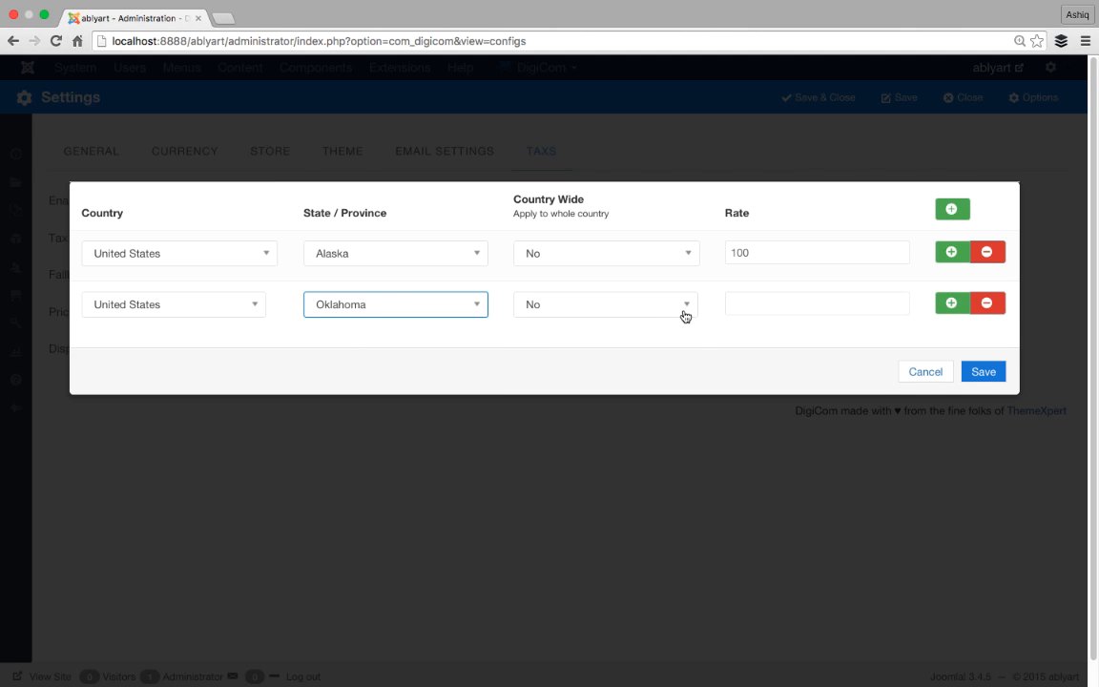
pyautogui.click(685, 314)
pyautogui.click(684, 315)
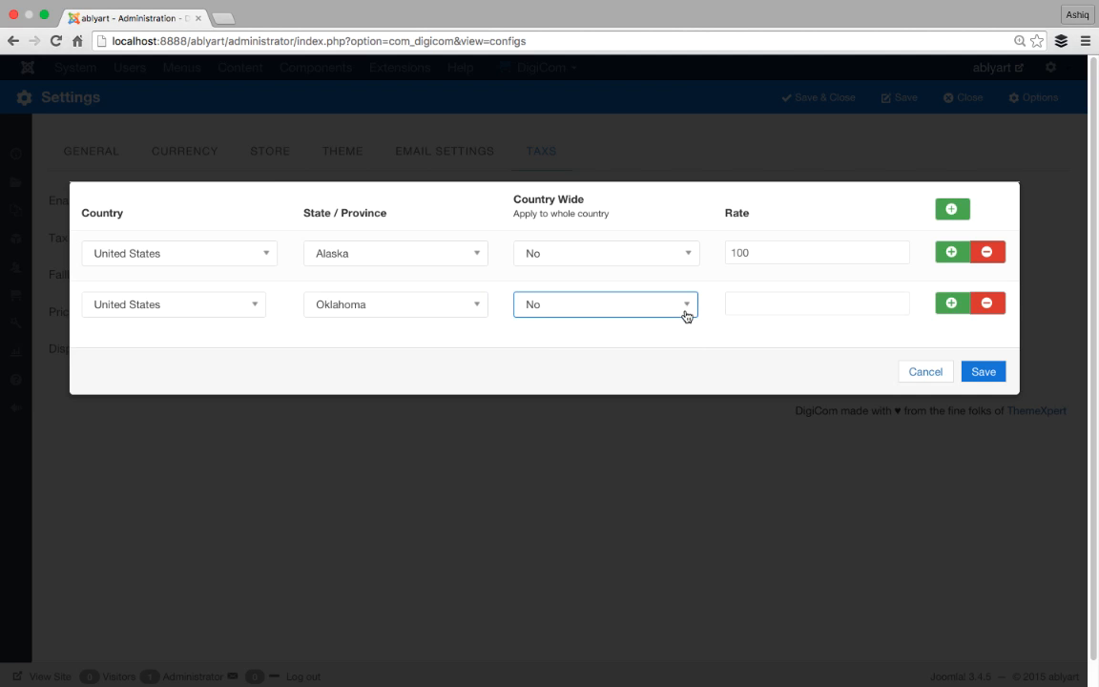
pyautogui.click(735, 295)
pyautogui.write('50')
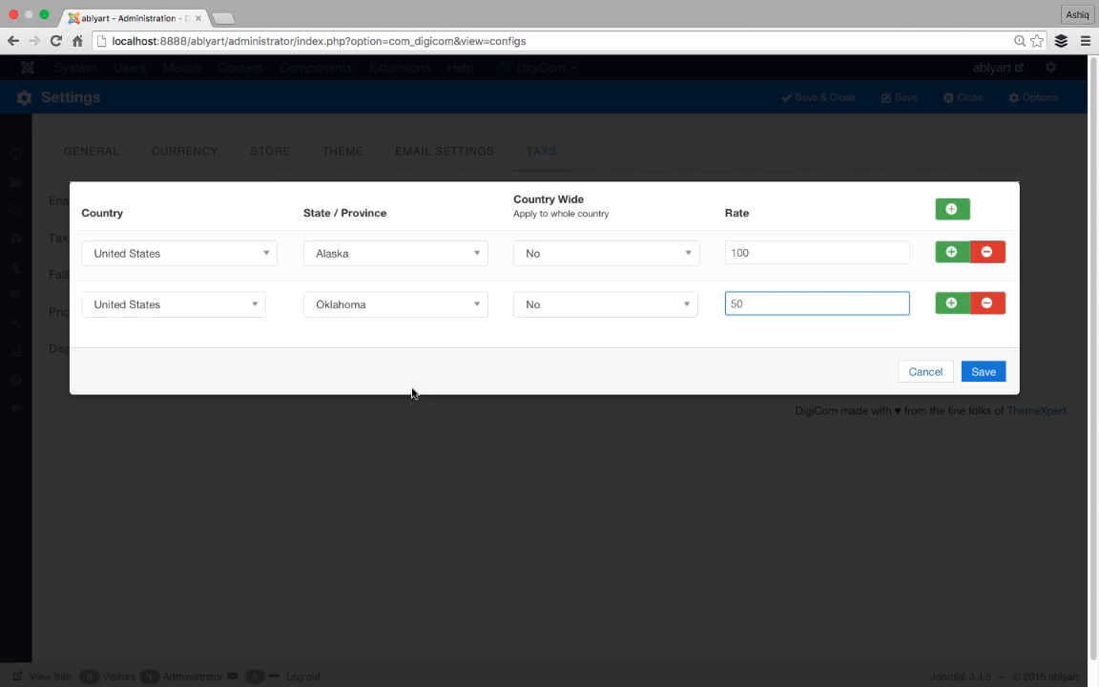
# - Recheck the second row's country and state lists, keeping United States and Oklahoma
pyautogui.click(191, 305)
pyautogui.scroll(-10, 236, 454)
pyautogui.scroll(20, 239, 452)
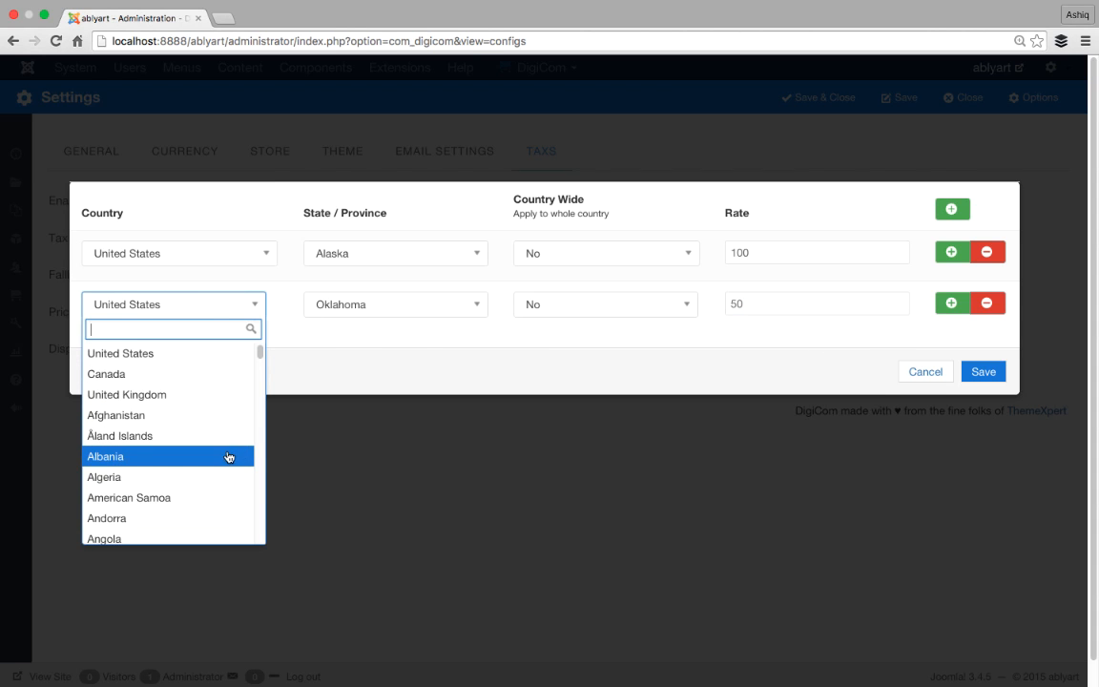
pyautogui.scroll(-5, 228, 456)
pyautogui.click(479, 307)
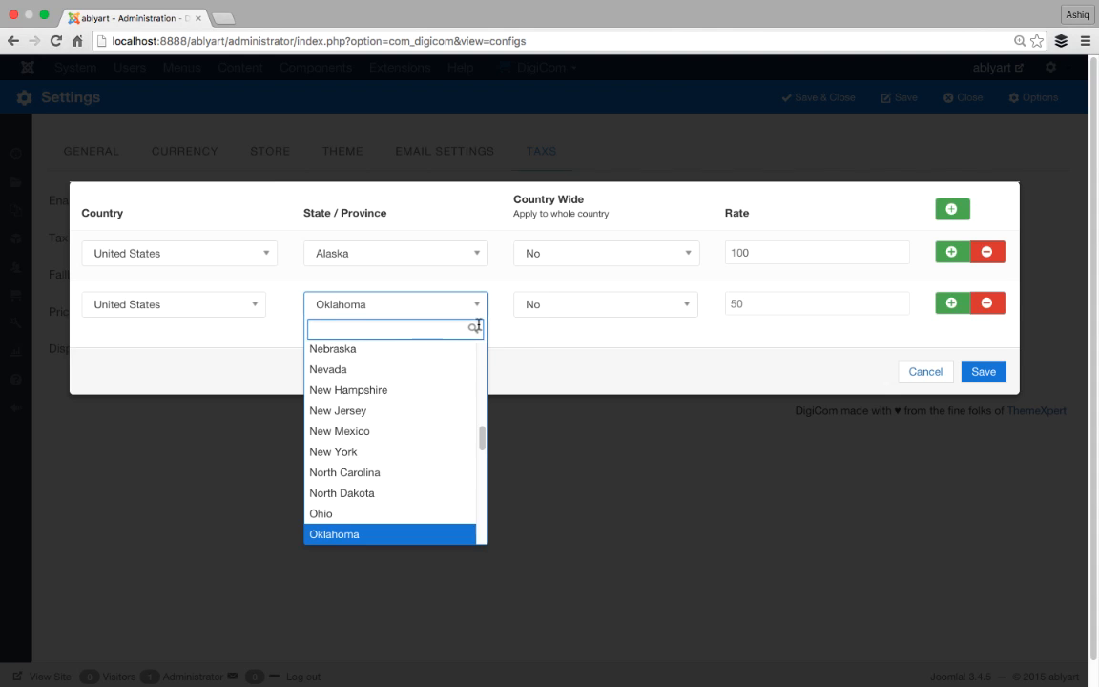
pyautogui.click(529, 360)
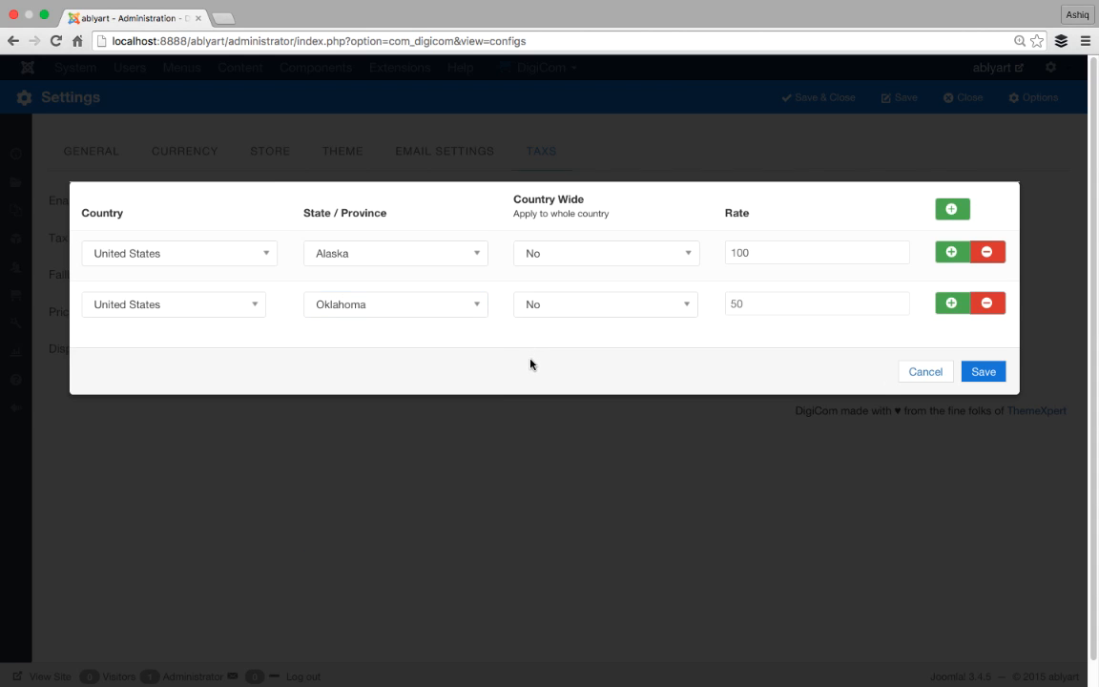
# - Cancel out of the tax rates editor, returning to the Taxes settings page
pyautogui.click(914, 378)
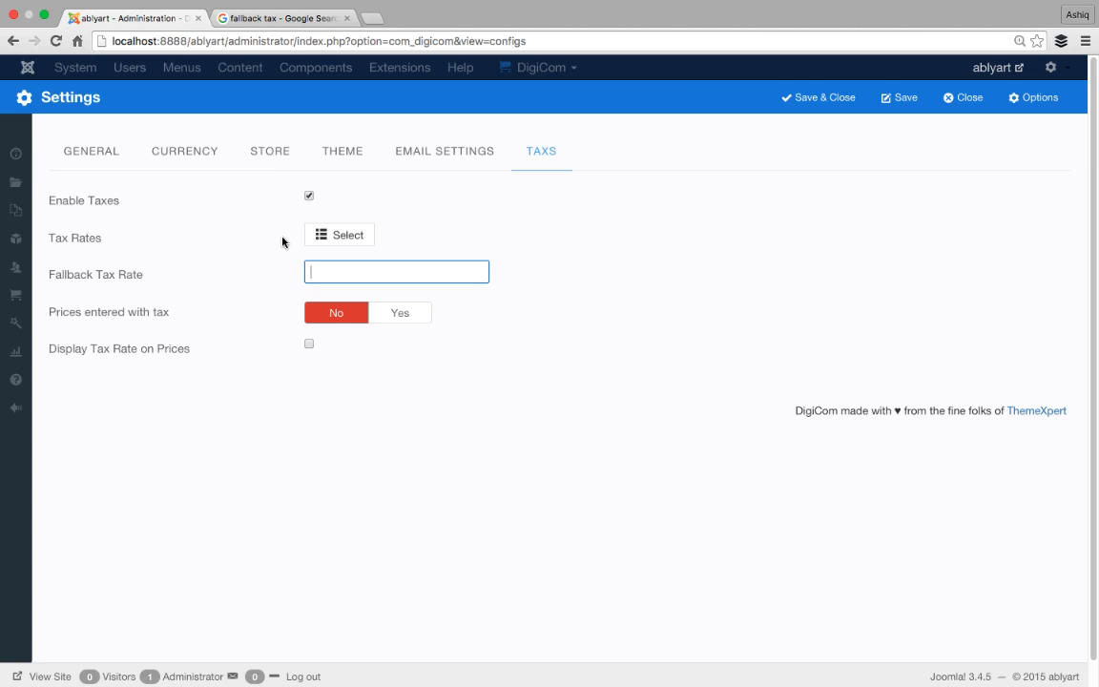
pyautogui.click(331, 244)
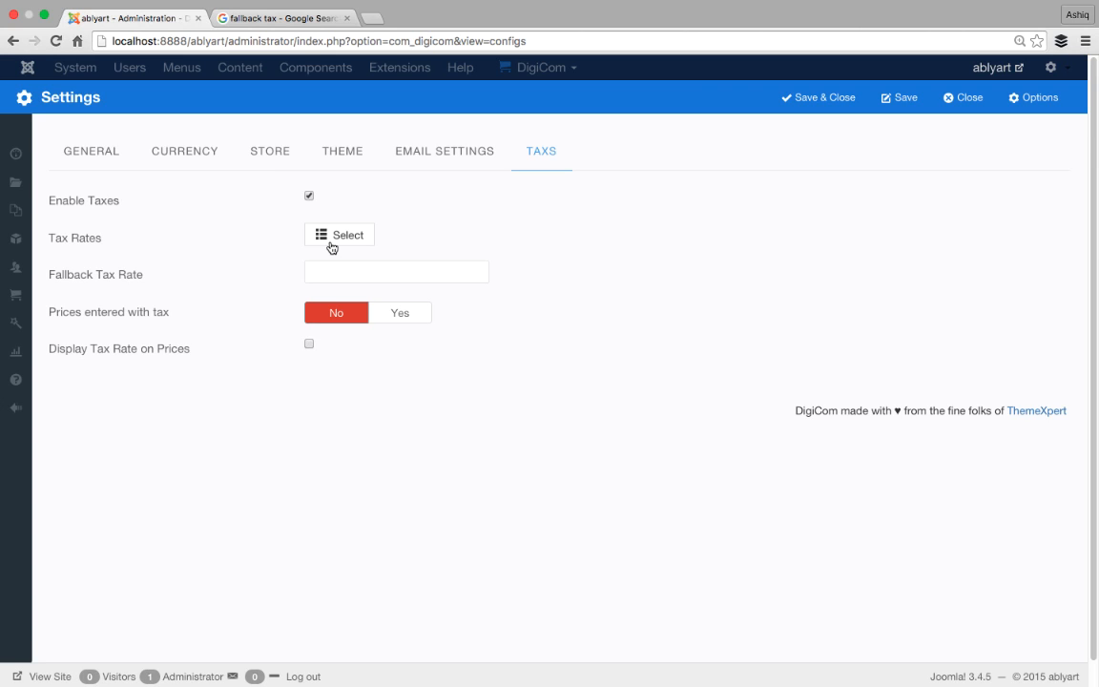
# - Enter 6.5 as the Fallback Tax Rate, leaving prices entered without tax
pyautogui.click(356, 275)
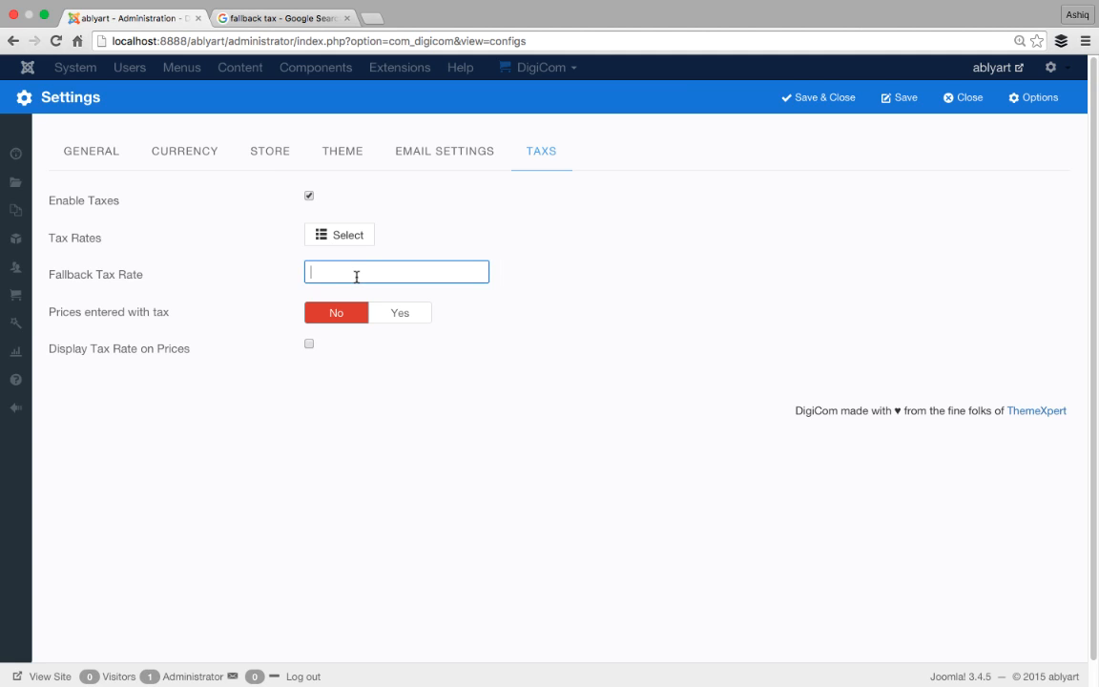
pyautogui.write('6.5')
pyautogui.press('super+a')
pyautogui.click(282, 282)
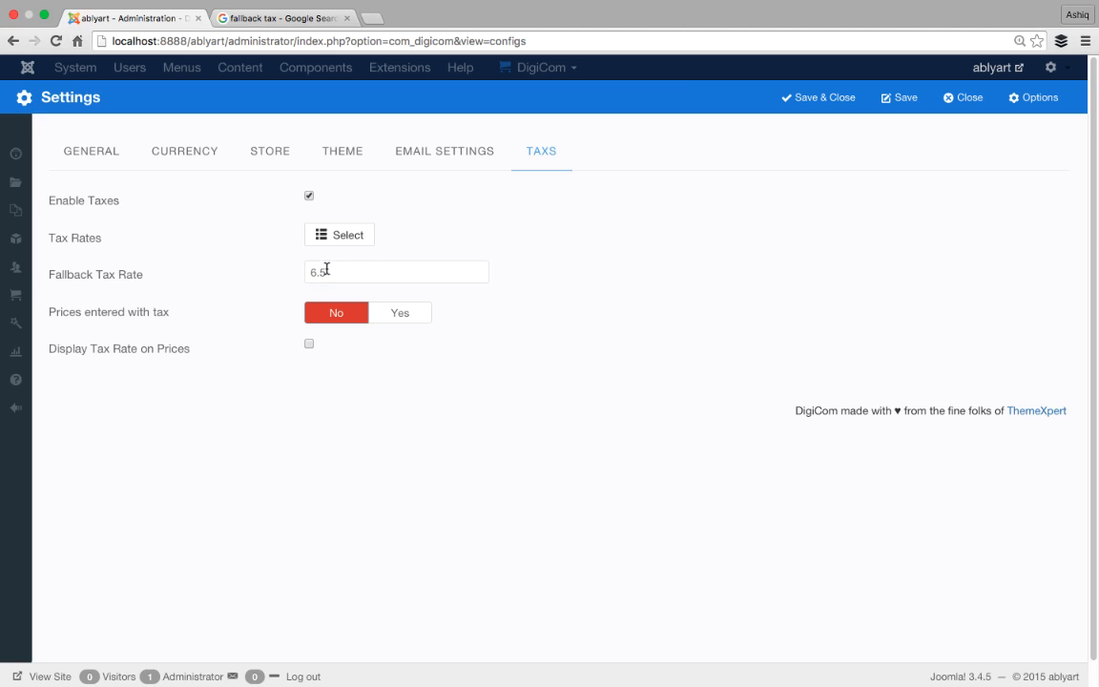
pyautogui.click(334, 270)
pyautogui.click(129, 448)
pyautogui.click(319, 275)
pyautogui.moveTo(329, 273); pyautogui.dragTo(255, 272)
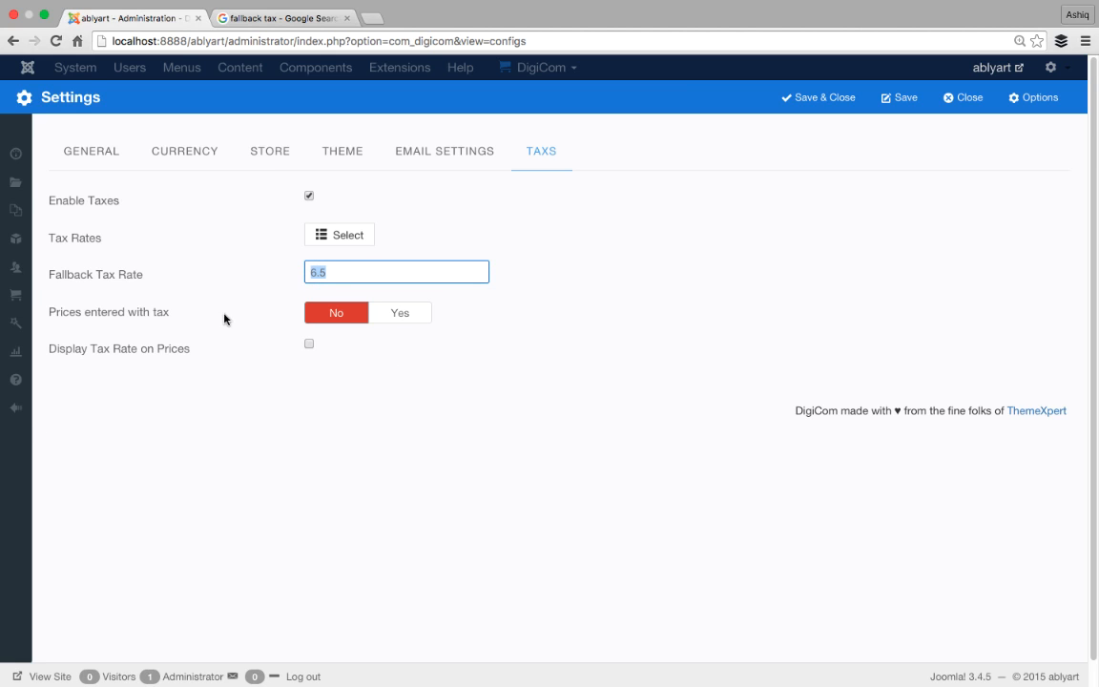
pyautogui.moveTo(132, 327)
pyautogui.click(378, 313)
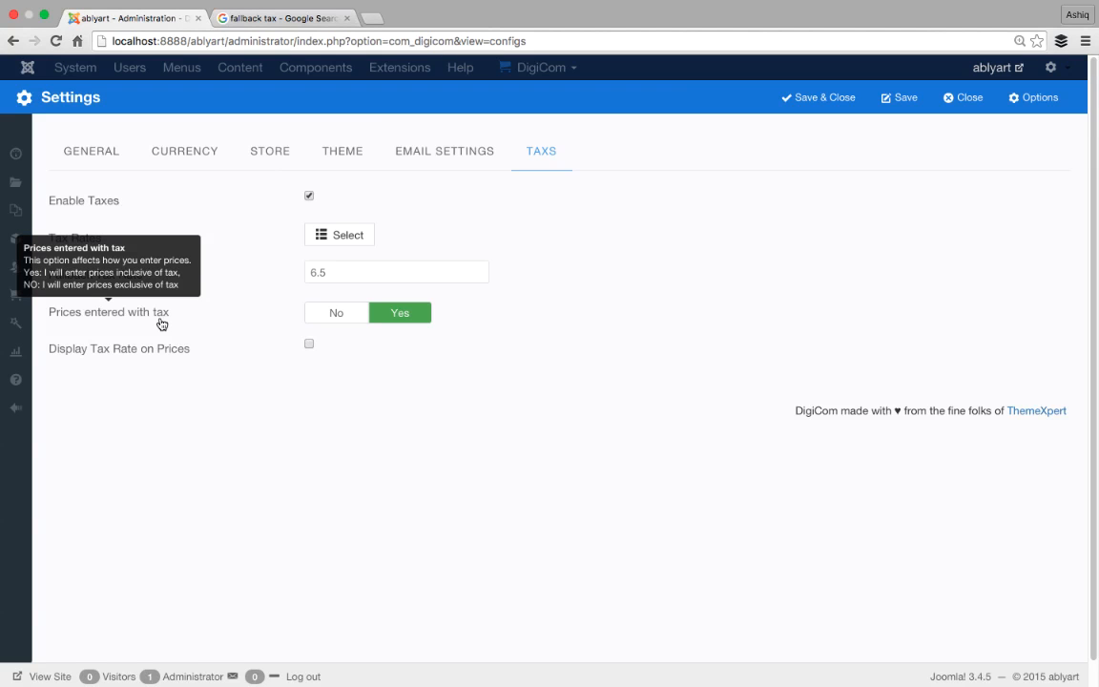
pyautogui.click(345, 328)
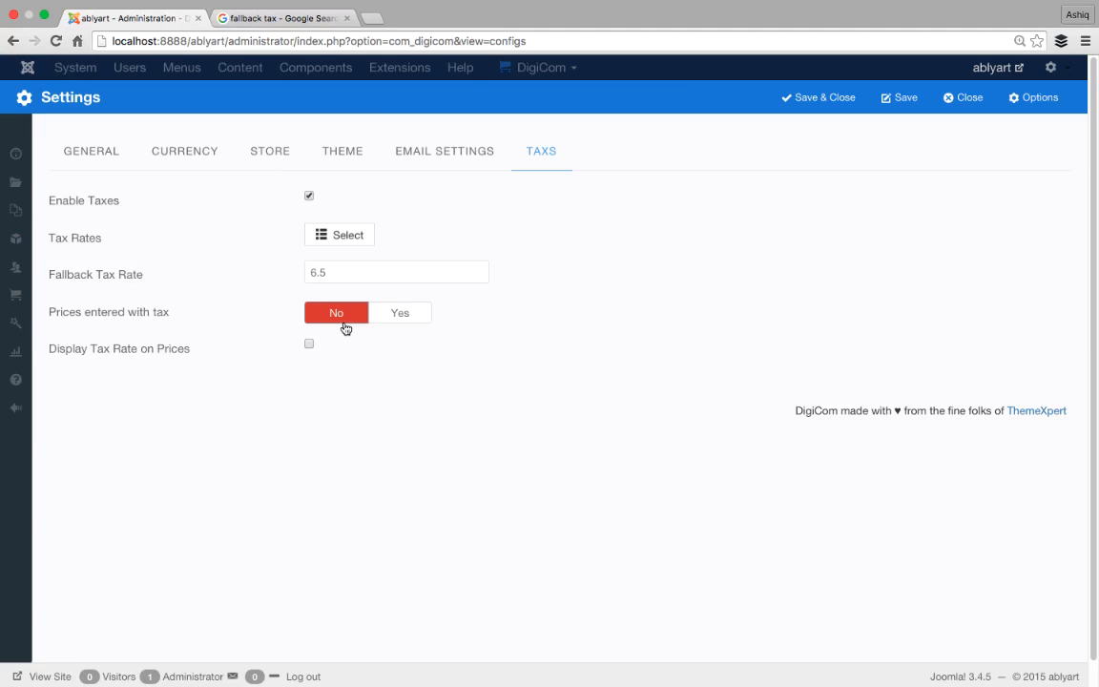